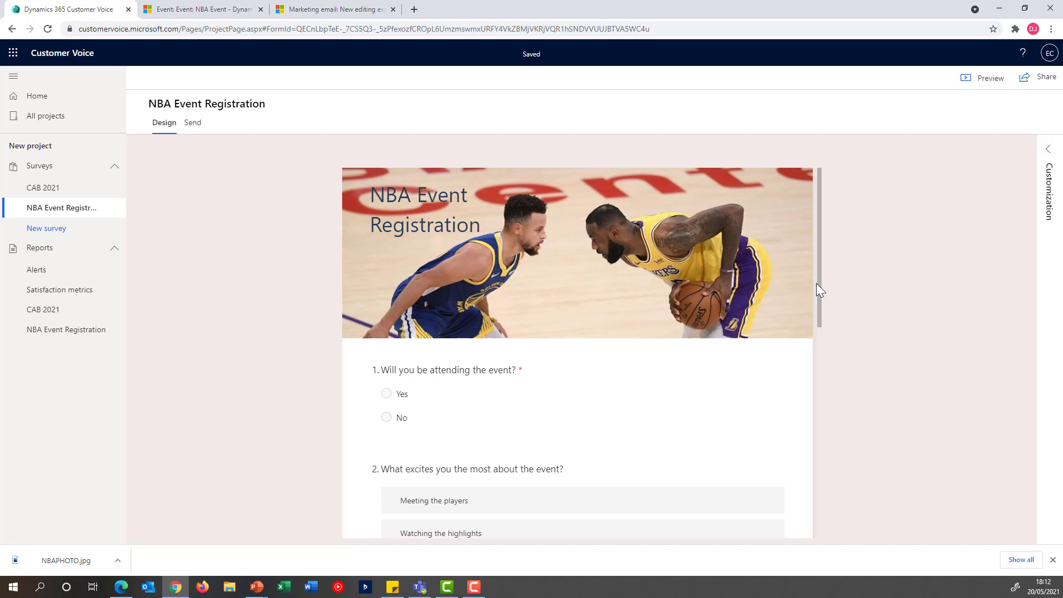
# Scroll through the NBA Event Registration survey questions, then return to the Marketing welcome page
pyautogui.moveTo(819, 286); pyautogui.dragTo(823, 355)
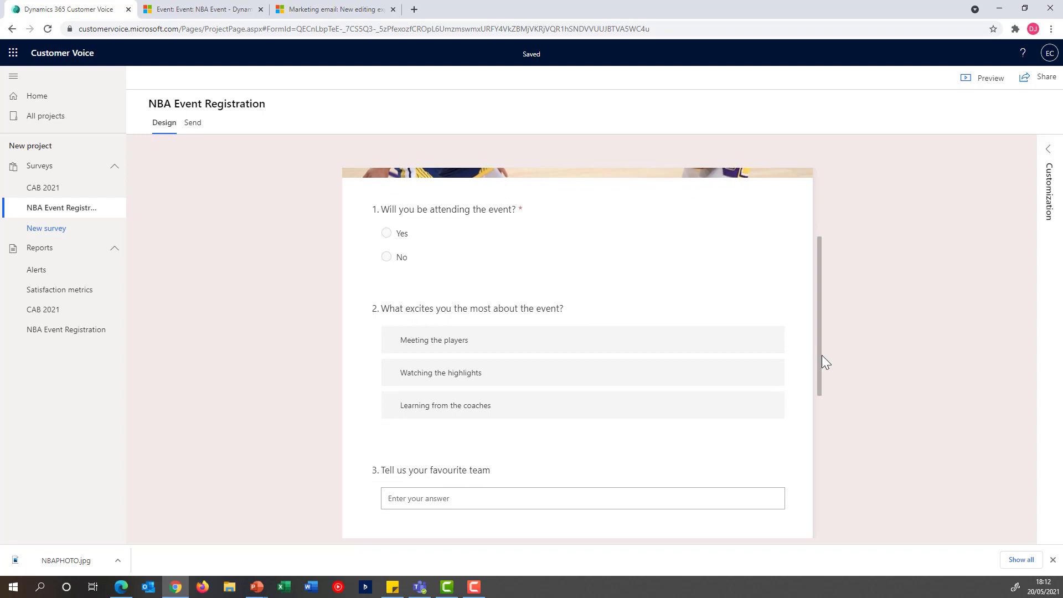
pyautogui.moveTo(823, 356); pyautogui.dragTo(812, 309)
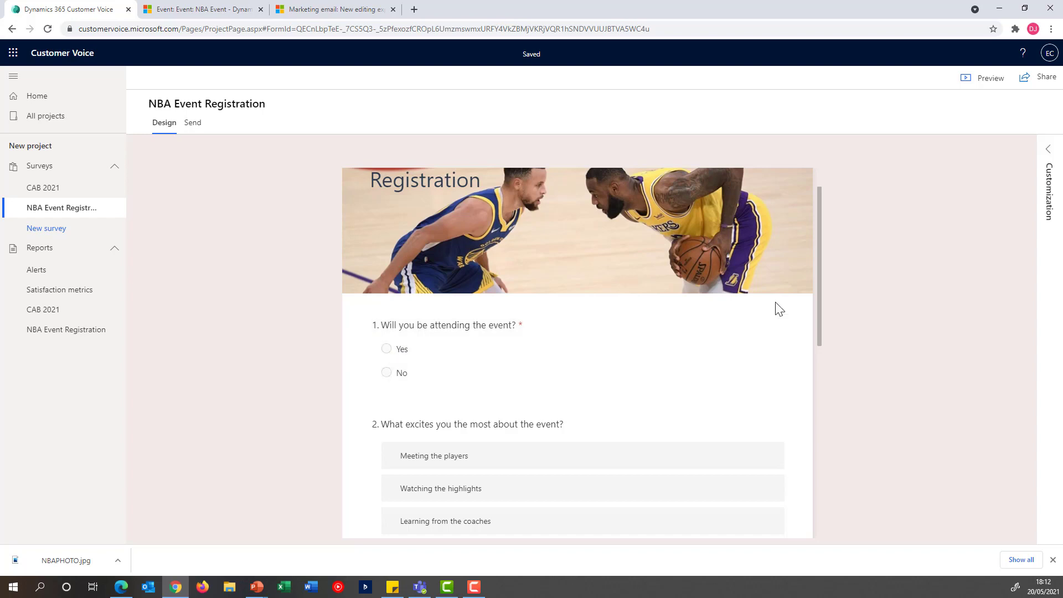
pyautogui.moveTo(820, 302); pyautogui.dragTo(839, 277)
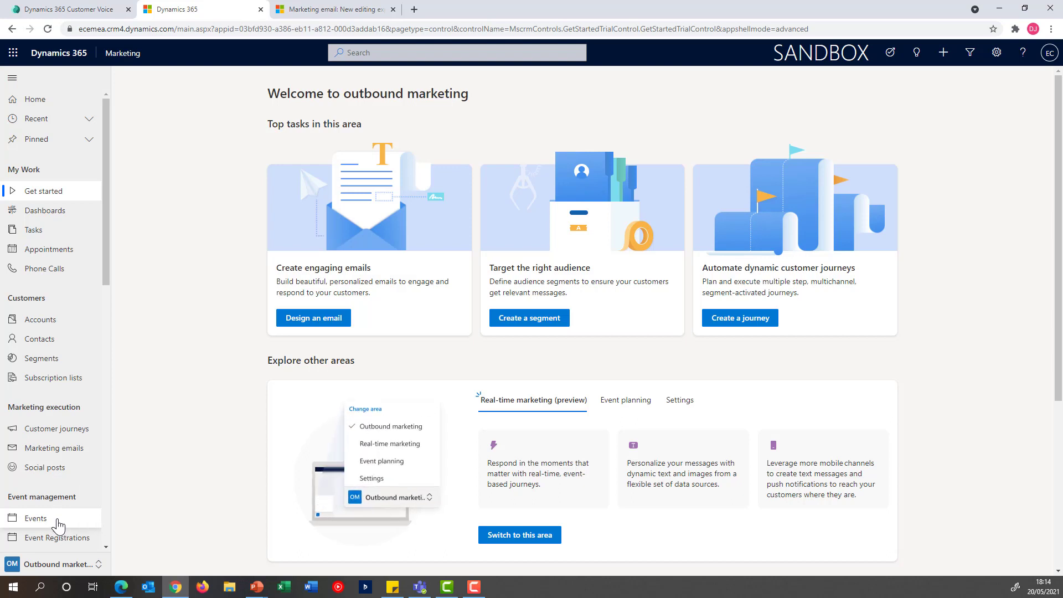
# Open the NBA Event record from Events and keep its event type as Webcast
pyautogui.click(58, 520)
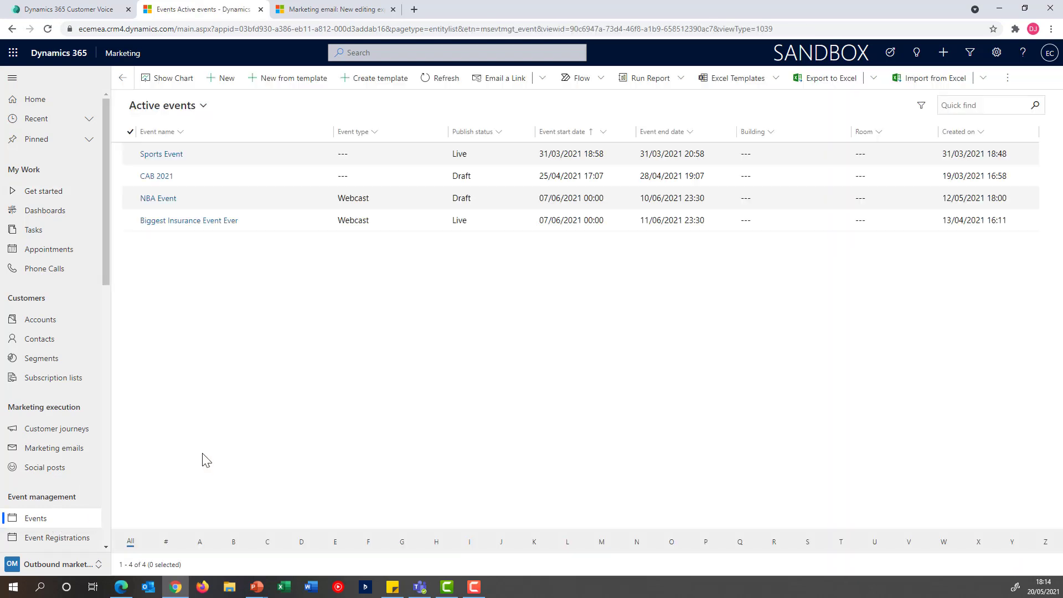
pyautogui.click(158, 198)
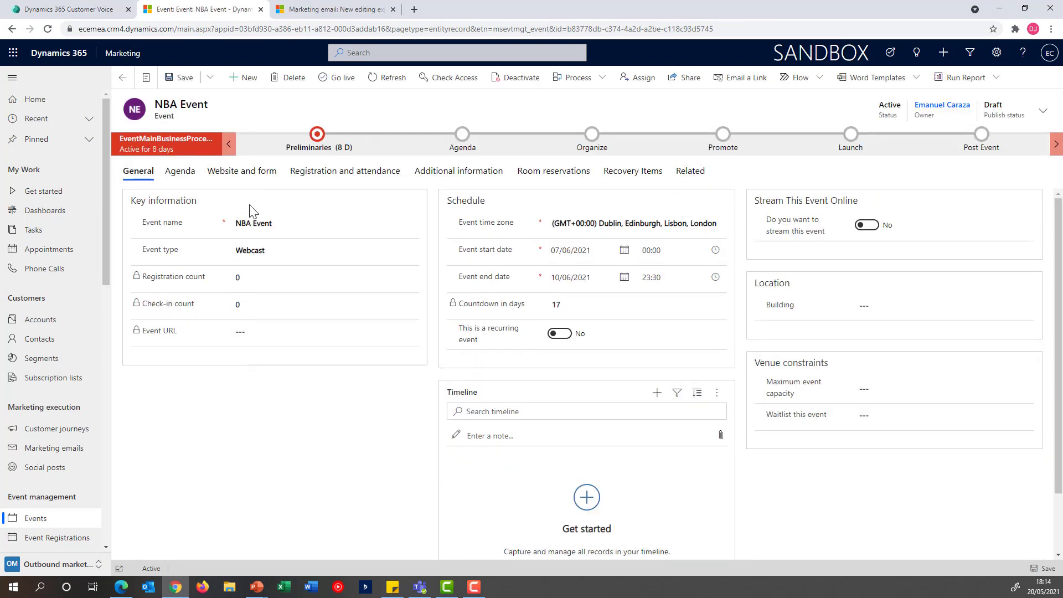
pyautogui.click(312, 254)
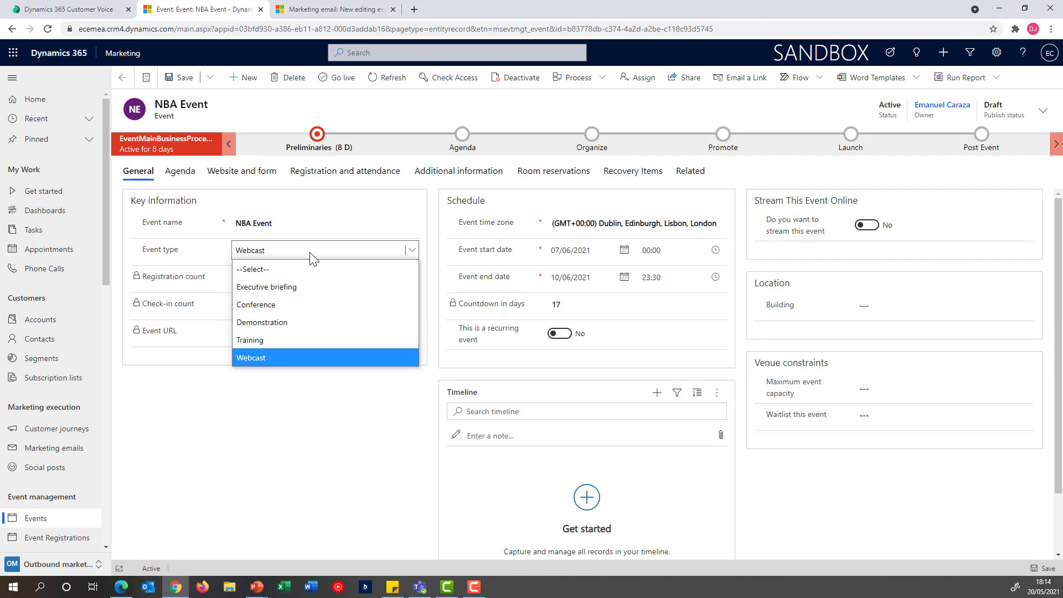
pyautogui.click(443, 224)
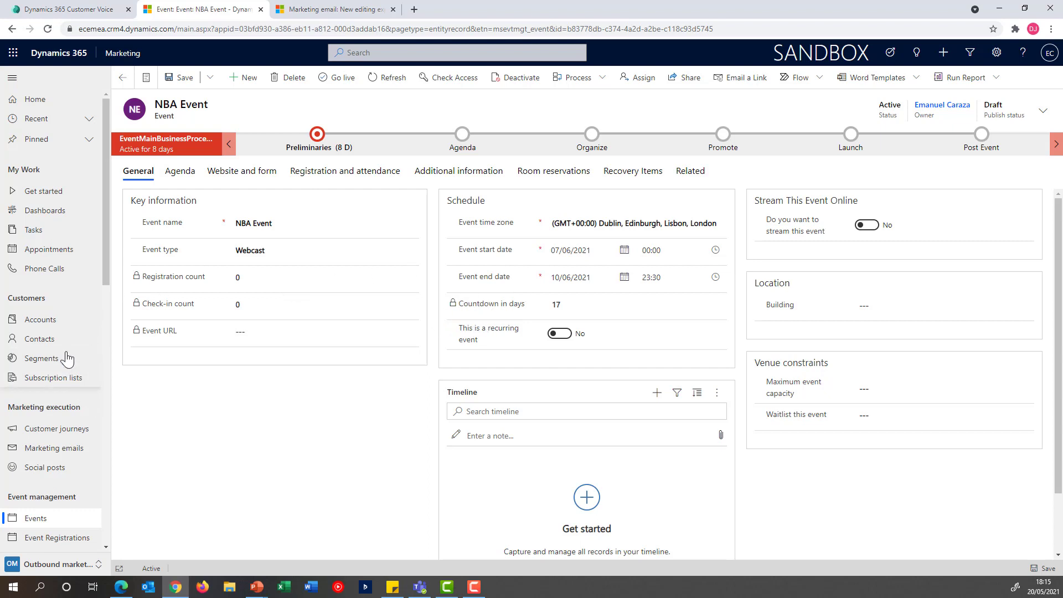
# Create a new marketing email from the forio template, filtered by Event or webinar invitation purpose
pyautogui.click(76, 452)
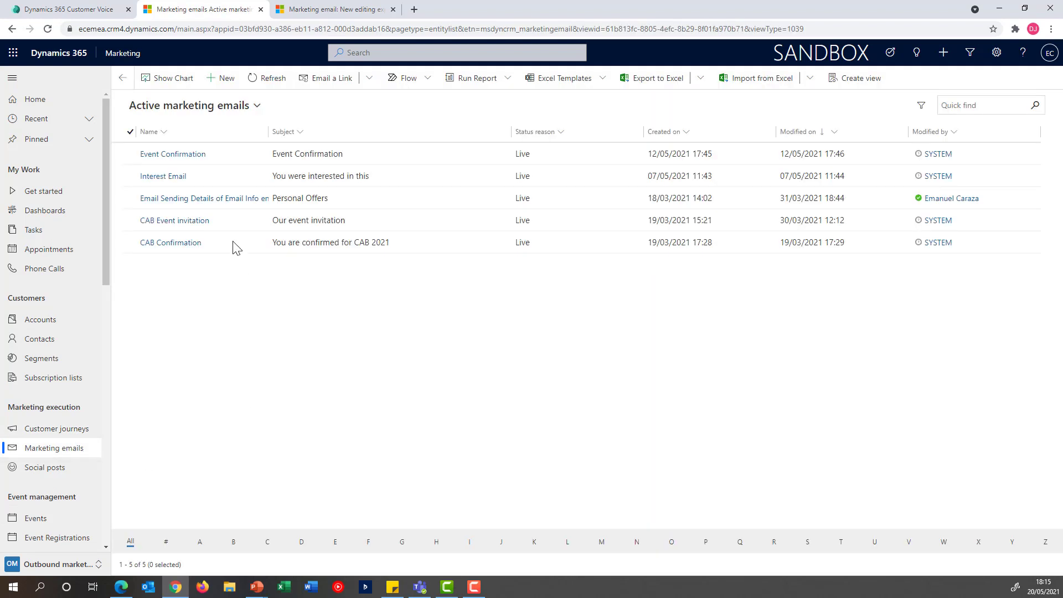
pyautogui.click(226, 83)
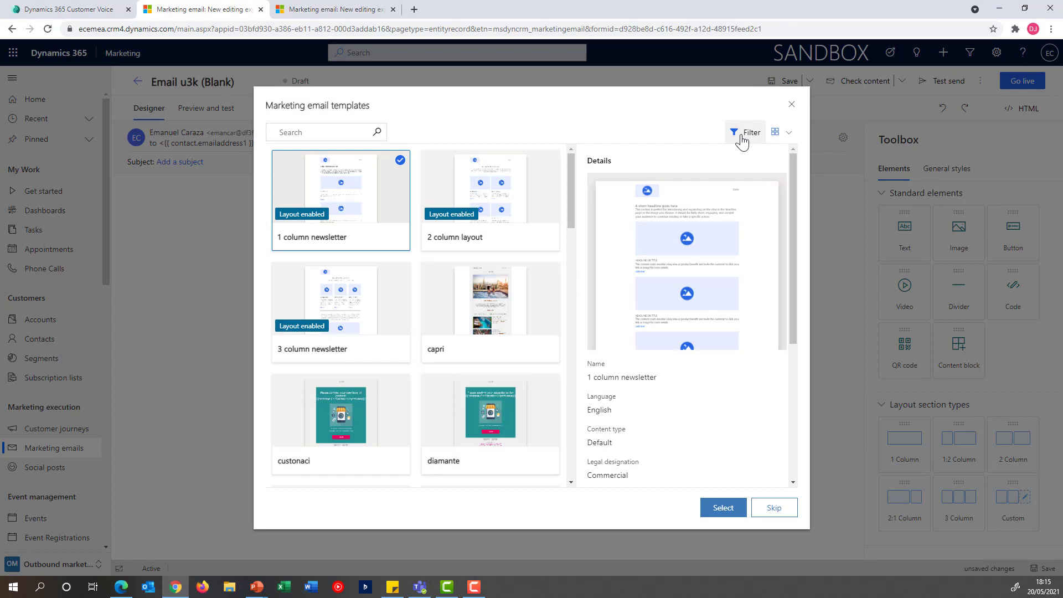
pyautogui.click(742, 137)
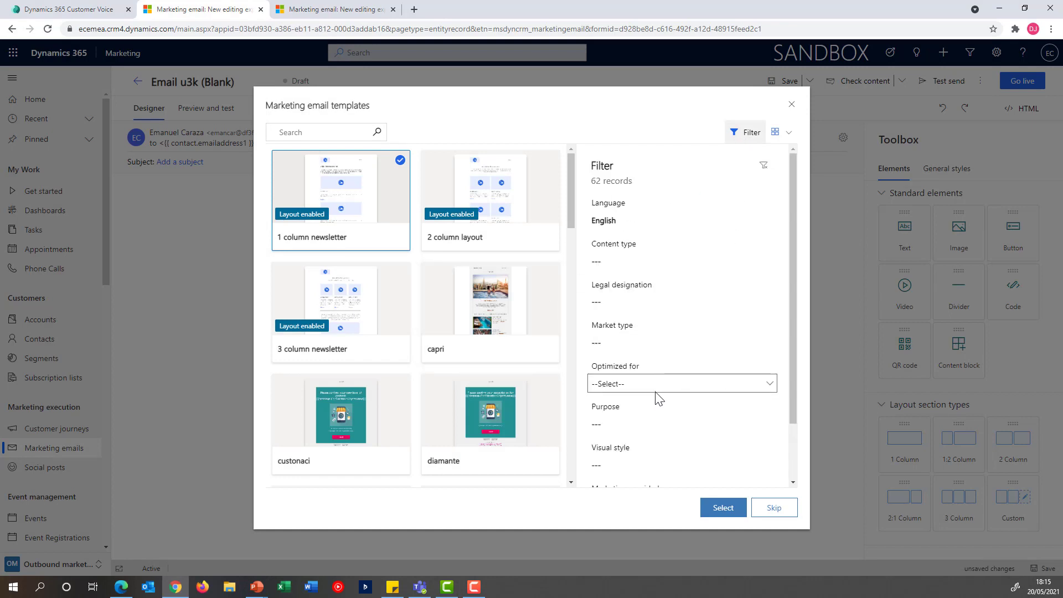
pyautogui.click(631, 426)
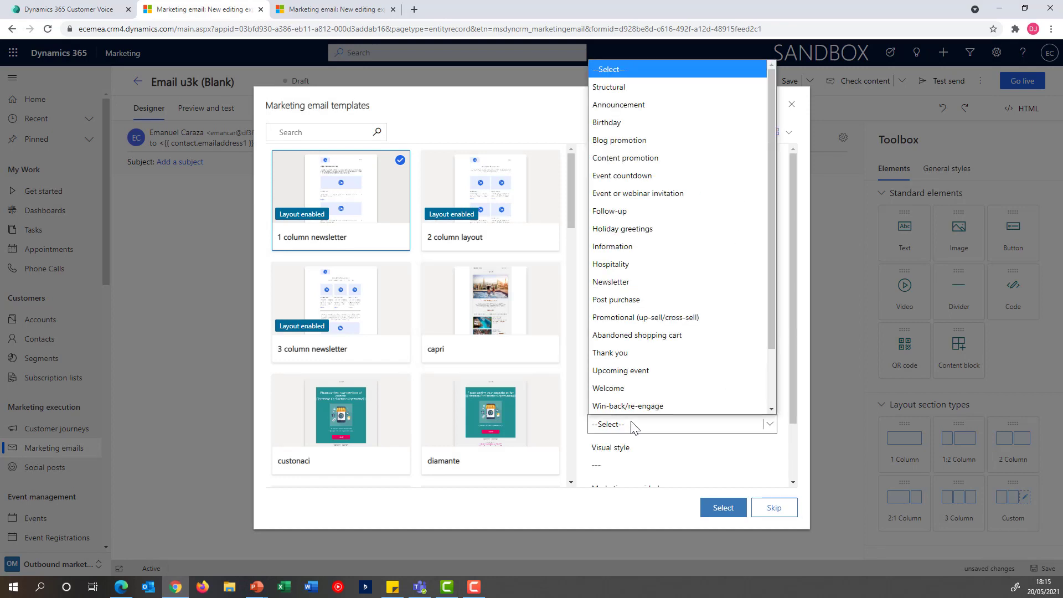
pyautogui.click(696, 193)
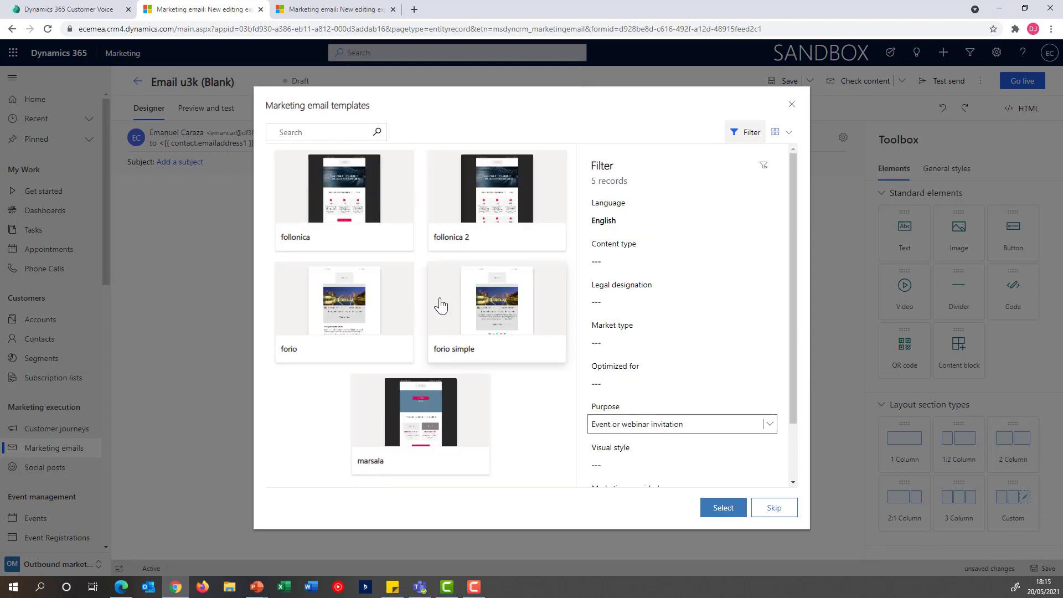
pyautogui.click(376, 299)
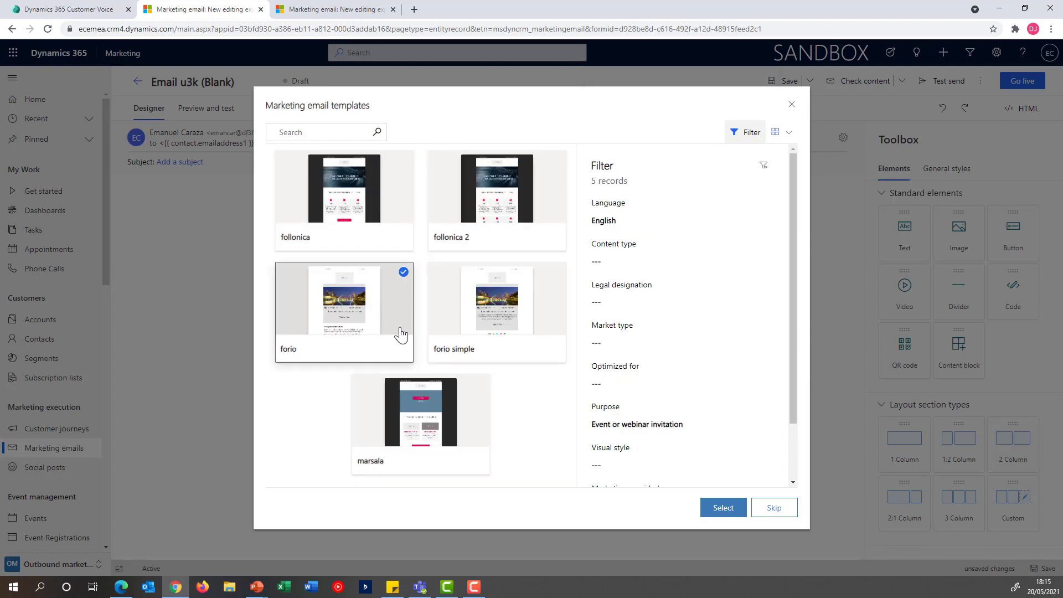
pyautogui.click(724, 508)
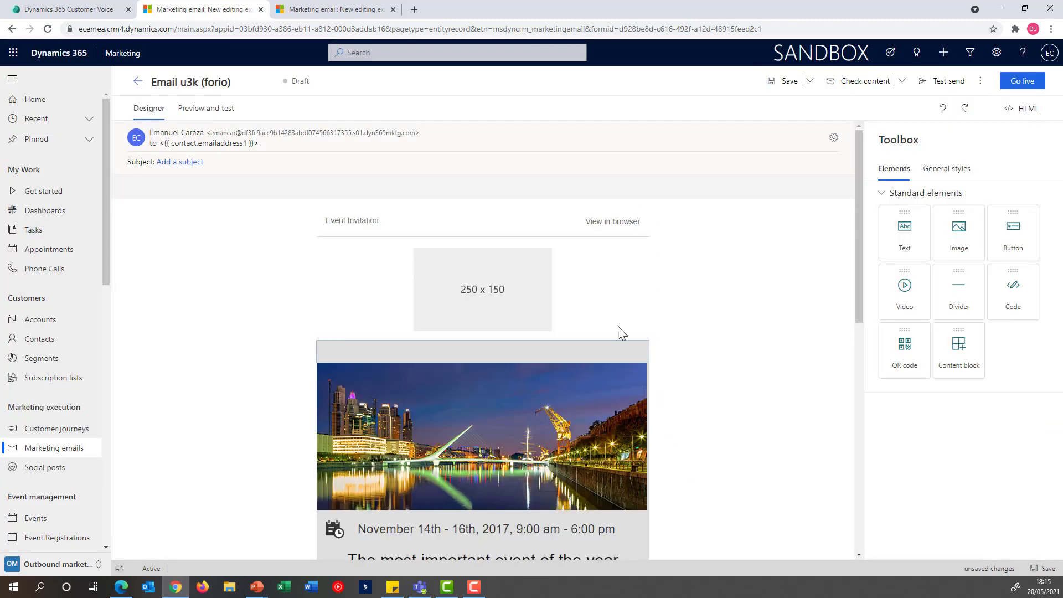
# Link the Register Now button to the NBA Event Registration survey
pyautogui.scroll(-5, 612, 340)
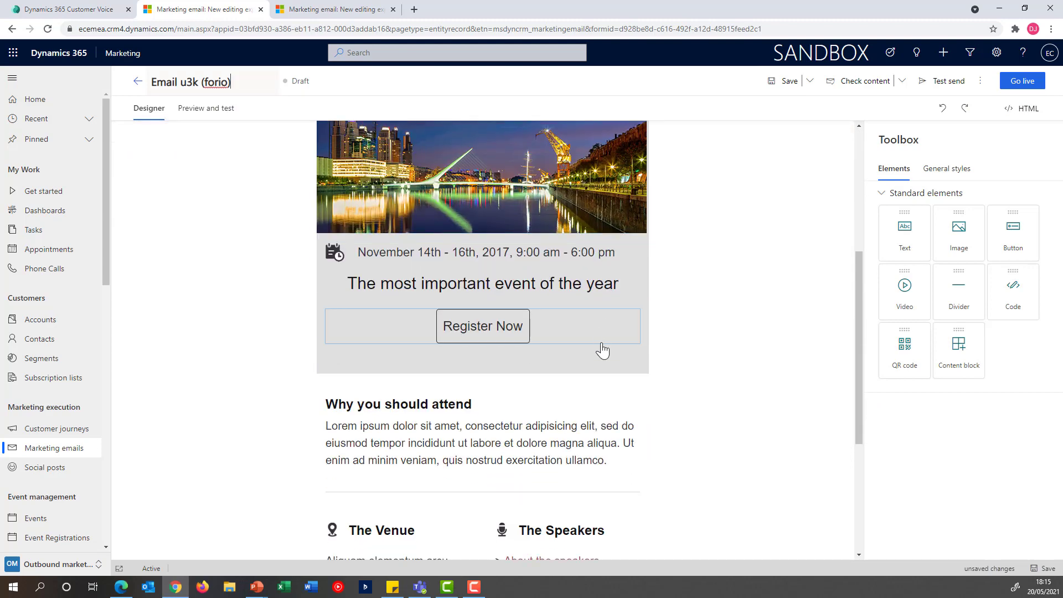
pyautogui.click(492, 324)
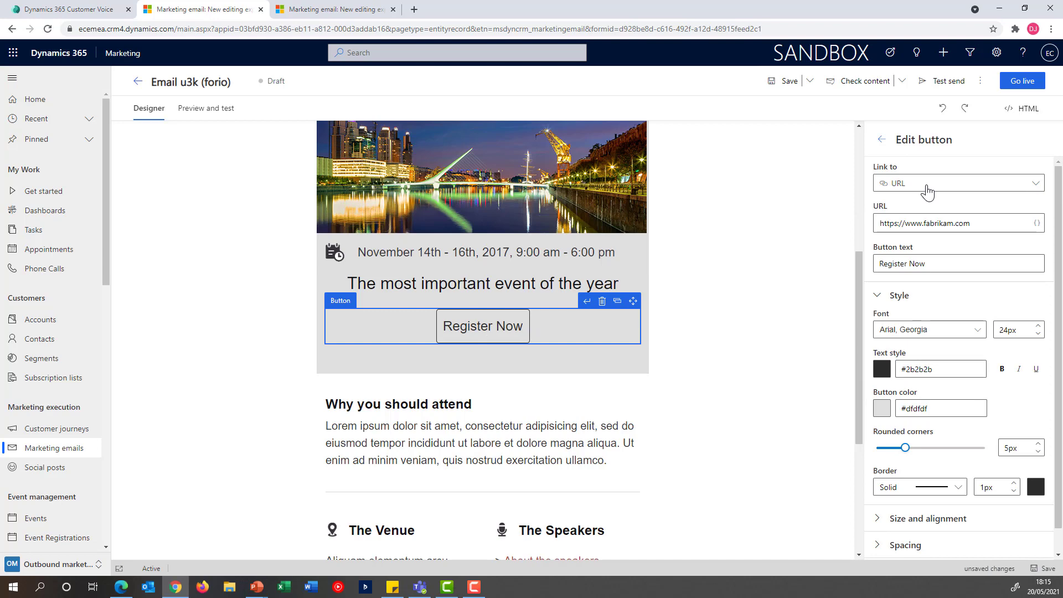
pyautogui.click(922, 190)
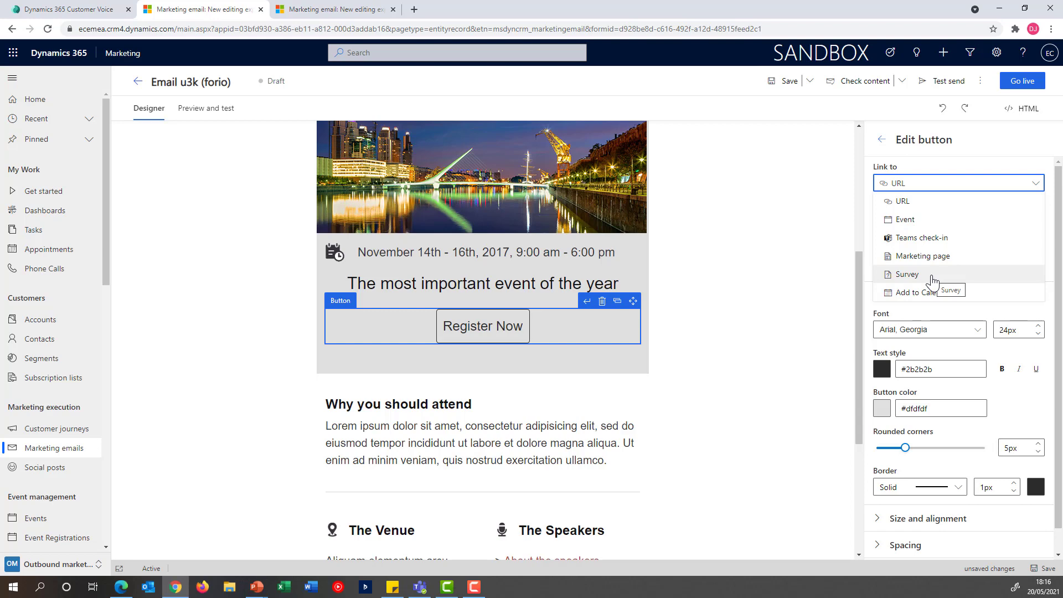
pyautogui.click(934, 274)
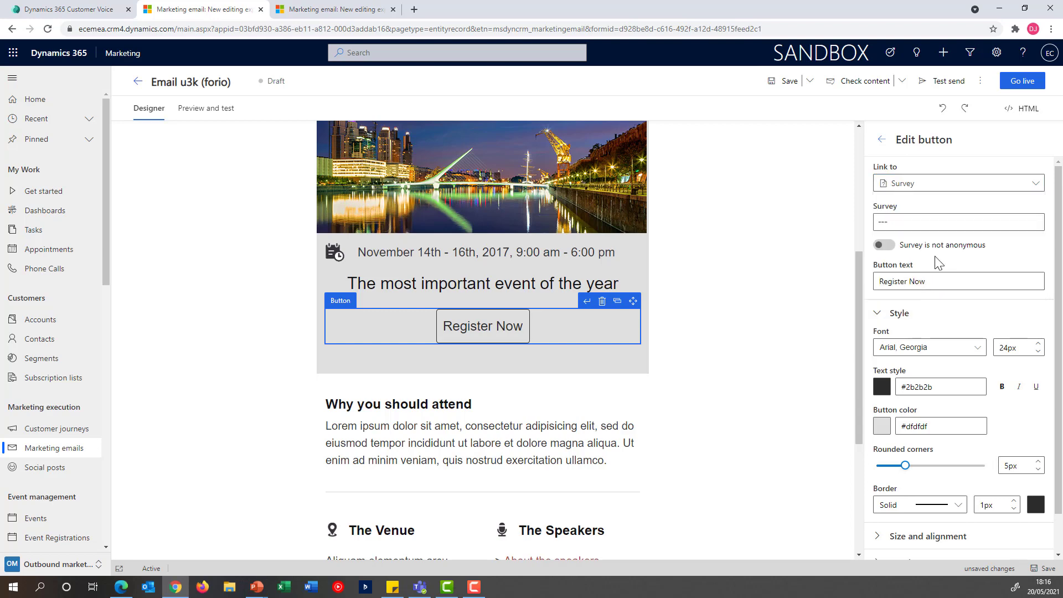
pyautogui.click(1020, 221)
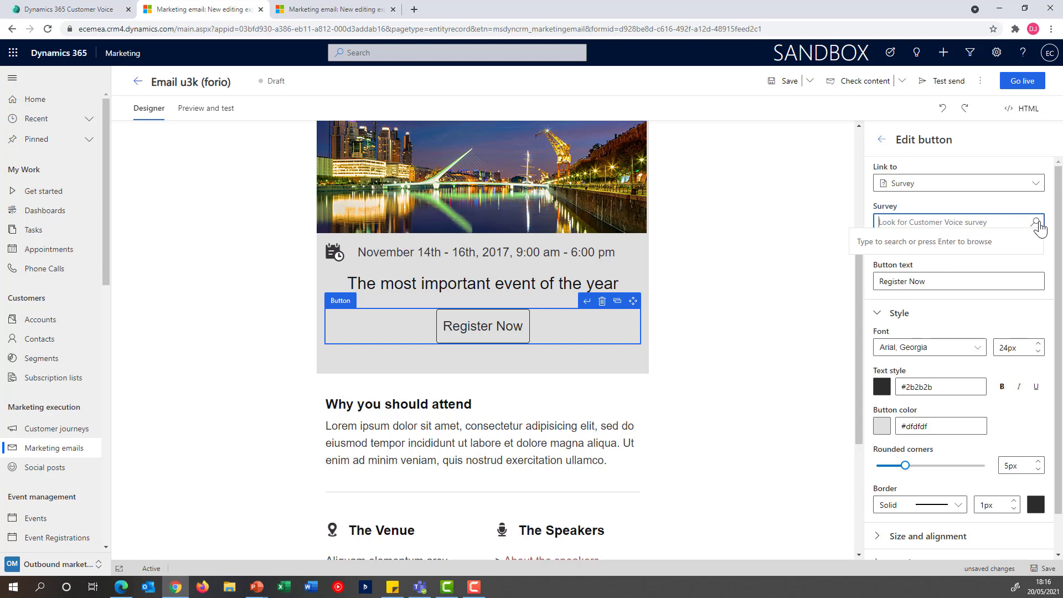
pyautogui.click(1036, 222)
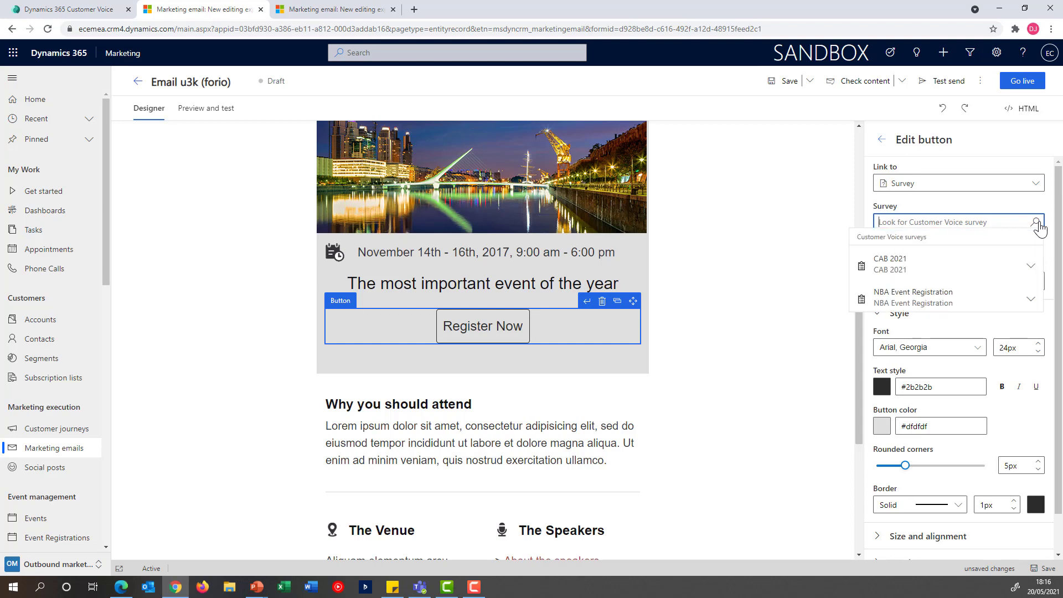
pyautogui.click(968, 310)
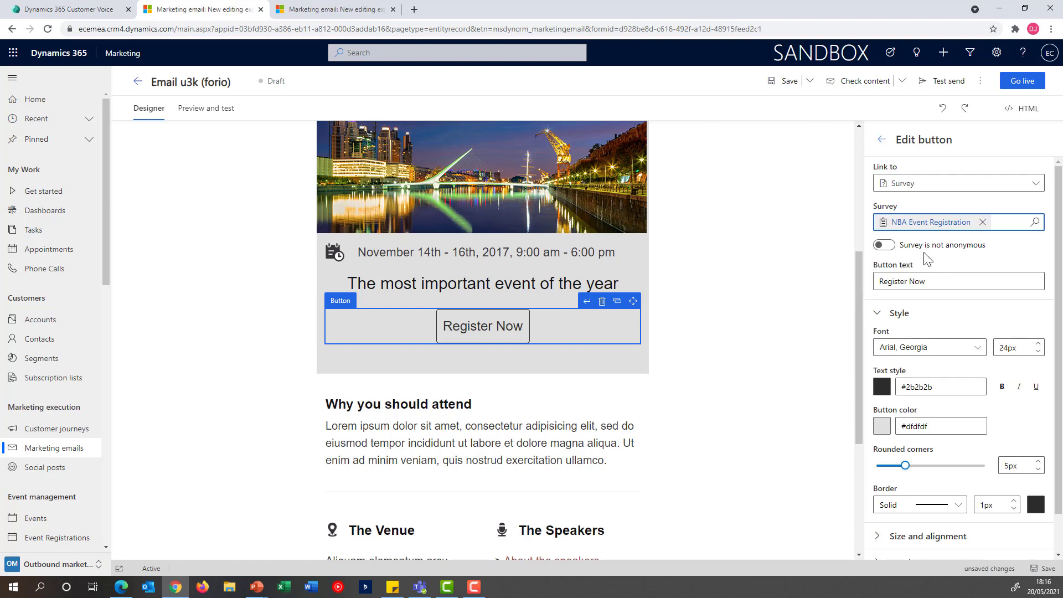
# Change the button text to 'Click Here To Register'
pyautogui.moveTo(945, 281); pyautogui.dragTo(857, 283)
pyautogui.write('Cli')
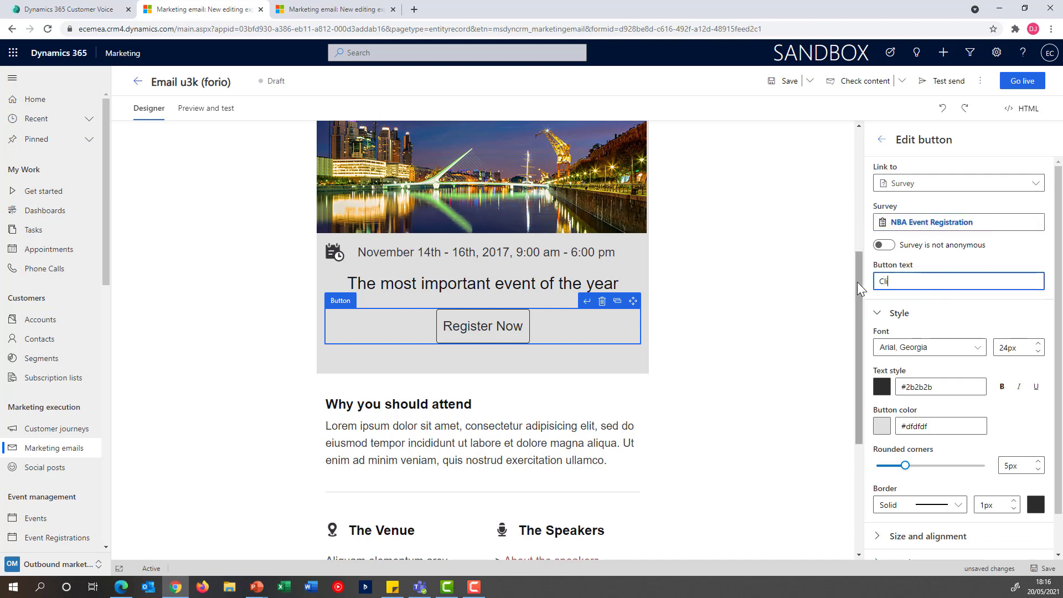
pyautogui.write('ck Here To Res')
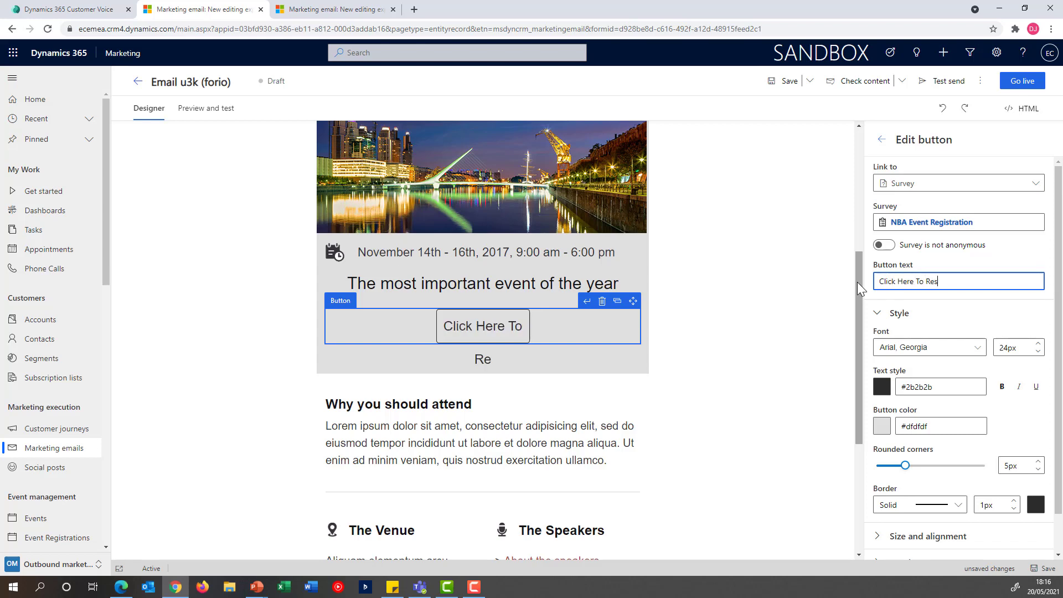
pyautogui.press('BackSpace')
pyautogui.write('gise')
pyautogui.press('BackSpace')
pyautogui.write('ter')
pyautogui.scroll(5, 792, 238)
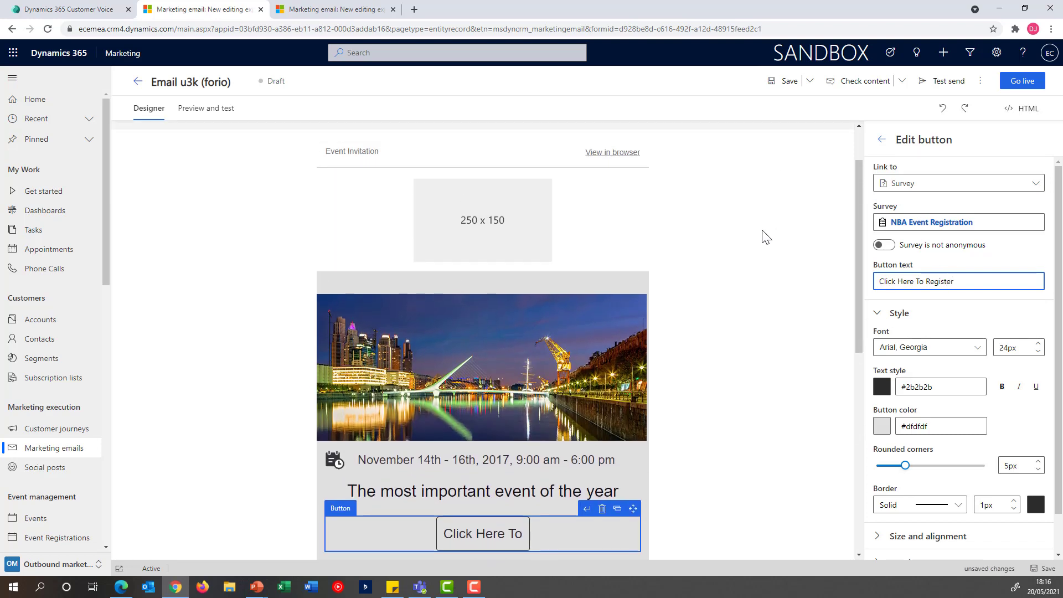
# Set the email subject to 'Invitation to the NBA Even' in the header settings
pyautogui.click(216, 148)
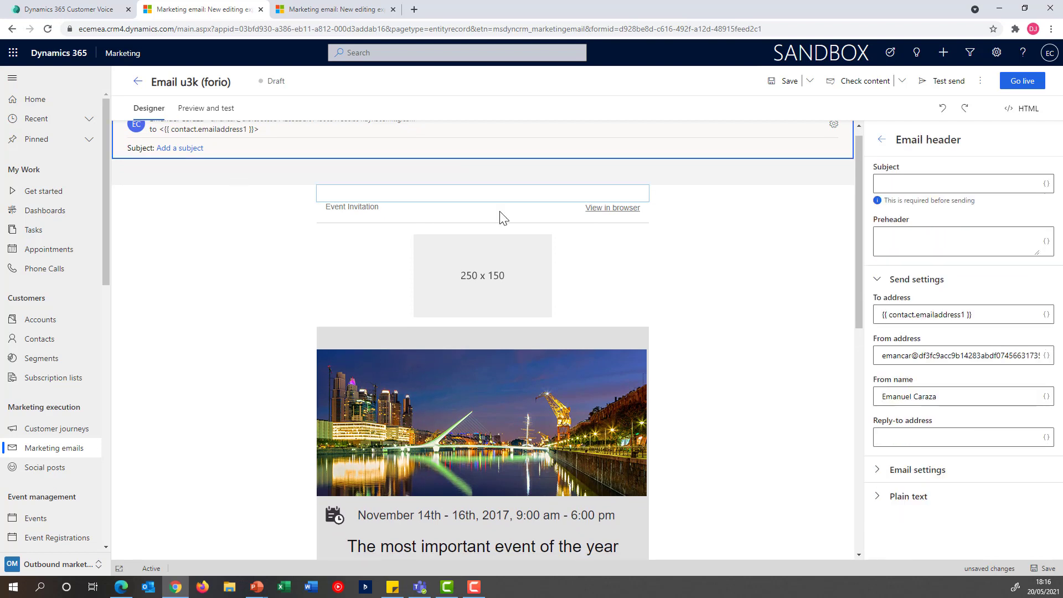
pyautogui.click(916, 183)
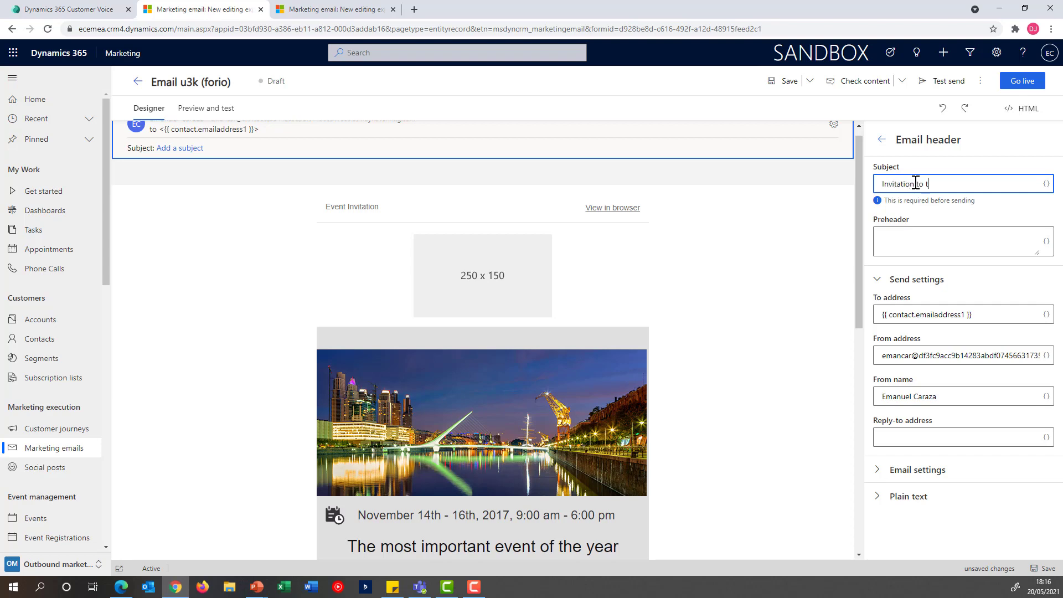
pyautogui.write('Invitation to the NBA Event')
pyautogui.click(922, 233)
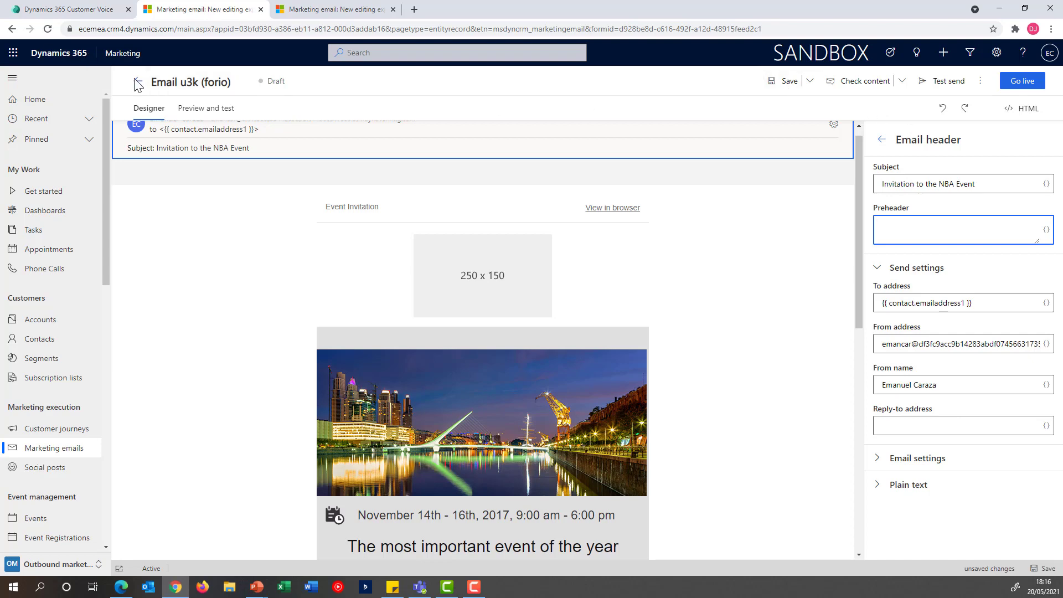
# Rename the email to 'Invitation for NBA Event' and save it
pyautogui.doubleClick(172, 82)
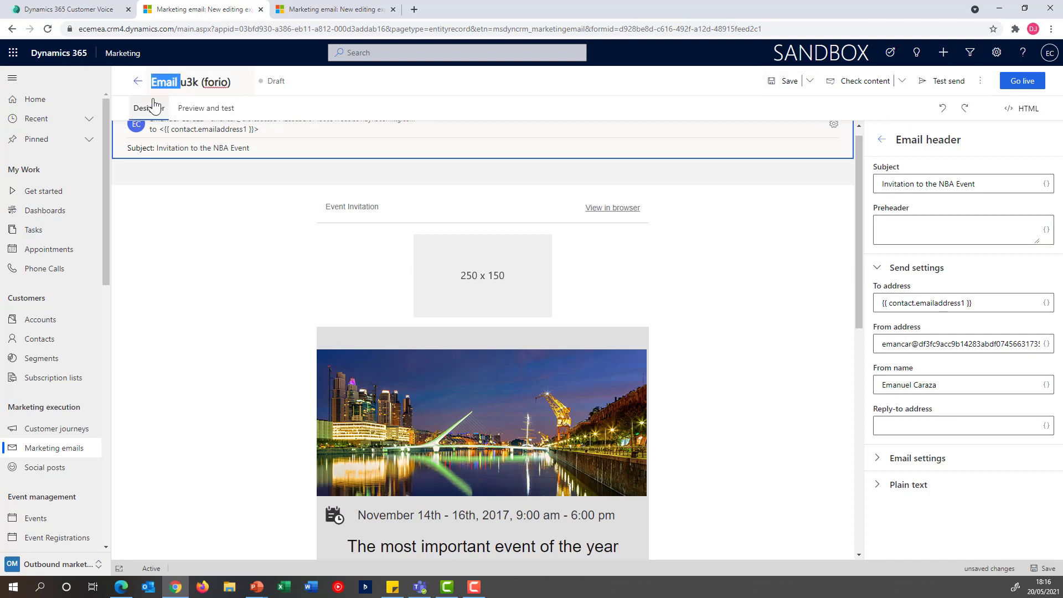
pyautogui.tripleClick(168, 81)
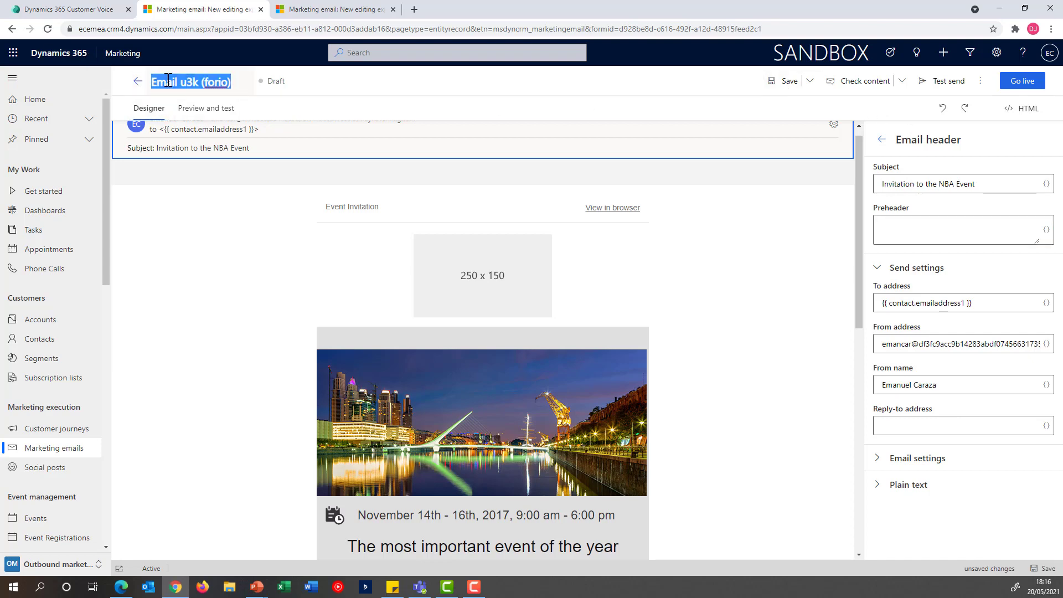
pyautogui.write('Invitation')
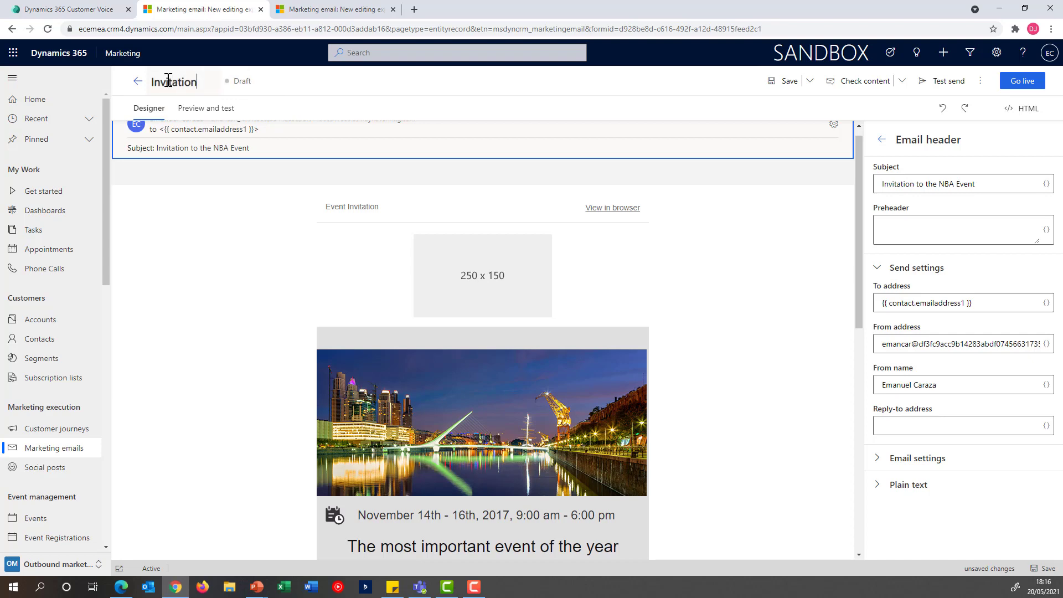
pyautogui.write(' for NBA Event')
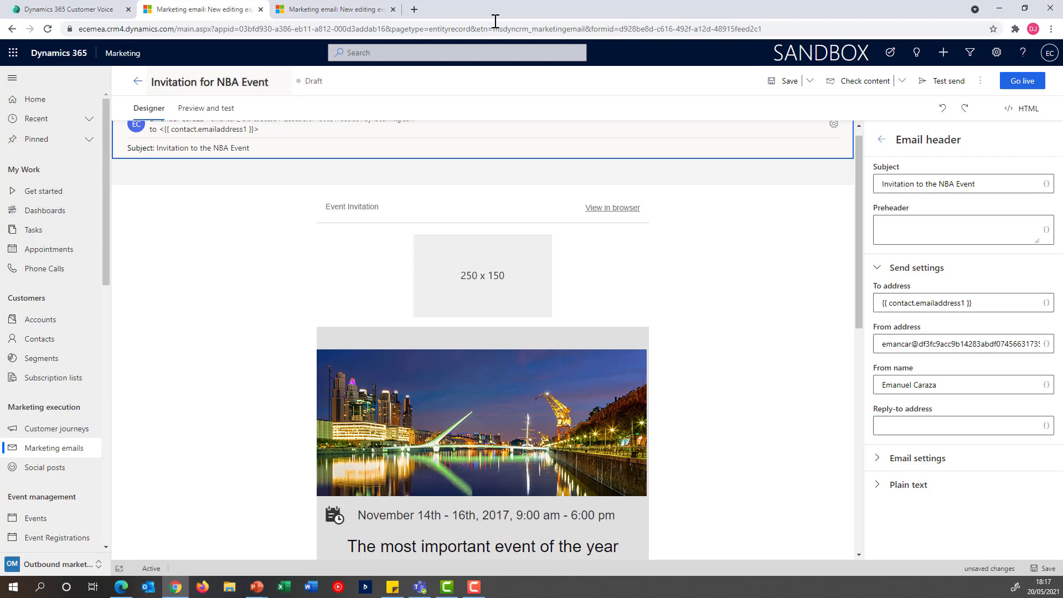
pyautogui.click(781, 81)
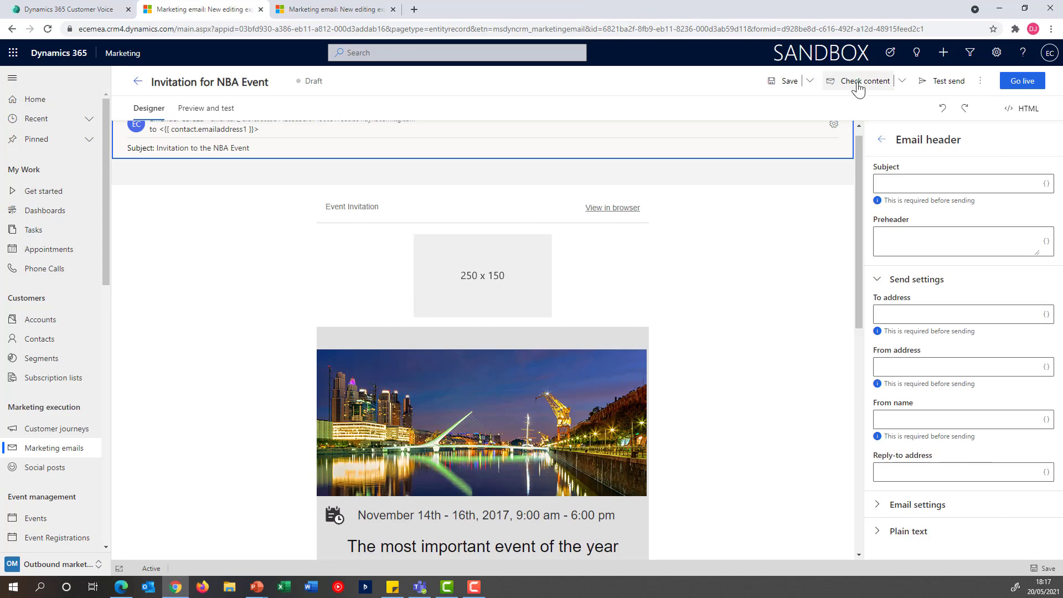
# Check the invitation email's content, take it live, and open Advanced Settings in a new tab
pyautogui.click(859, 84)
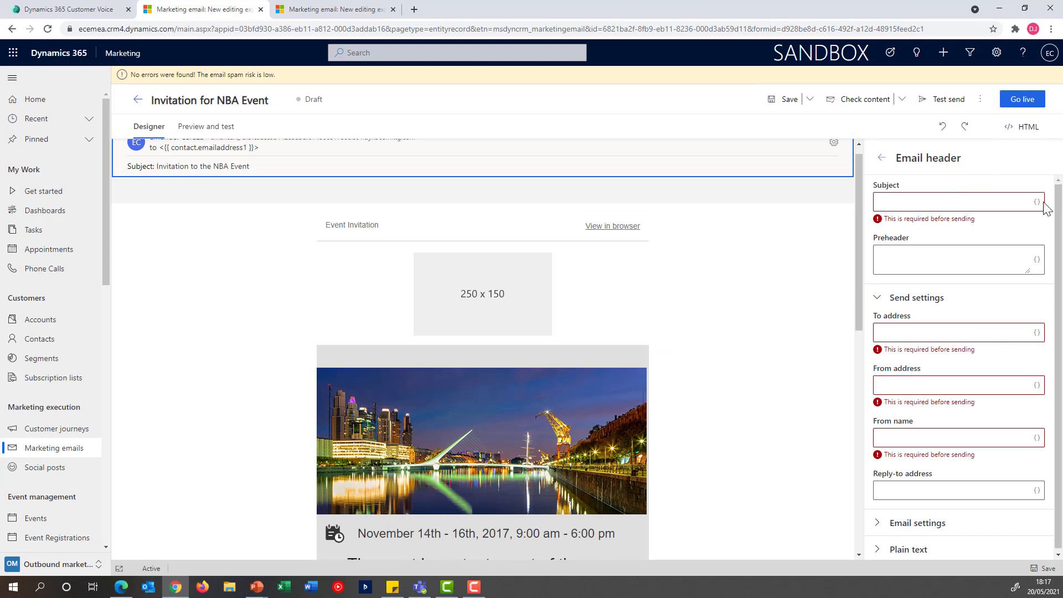
pyautogui.click(1023, 100)
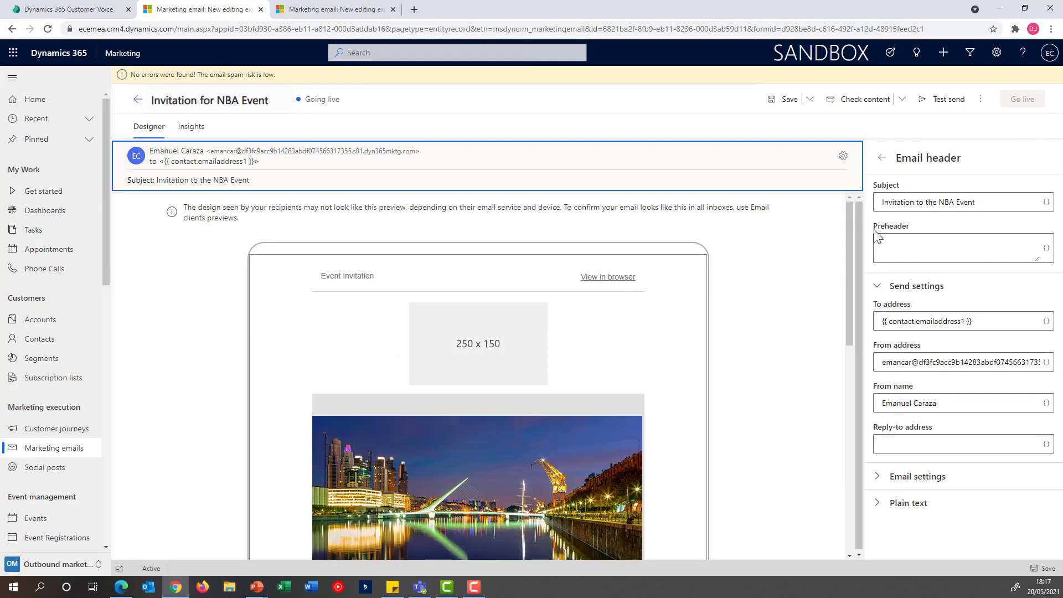
pyautogui.scroll(-5, 776, 318)
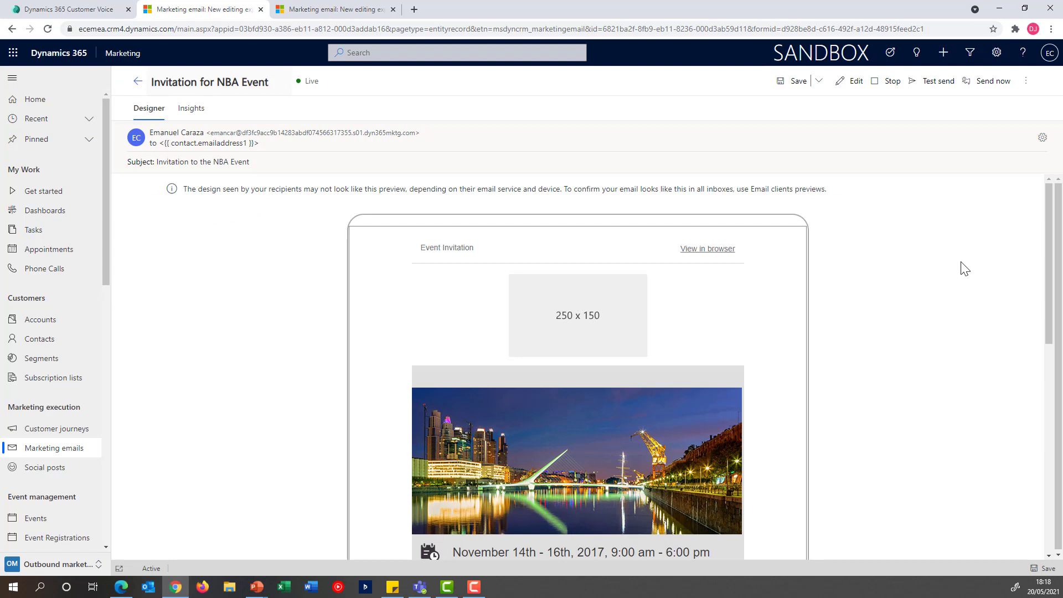
pyautogui.click(997, 55)
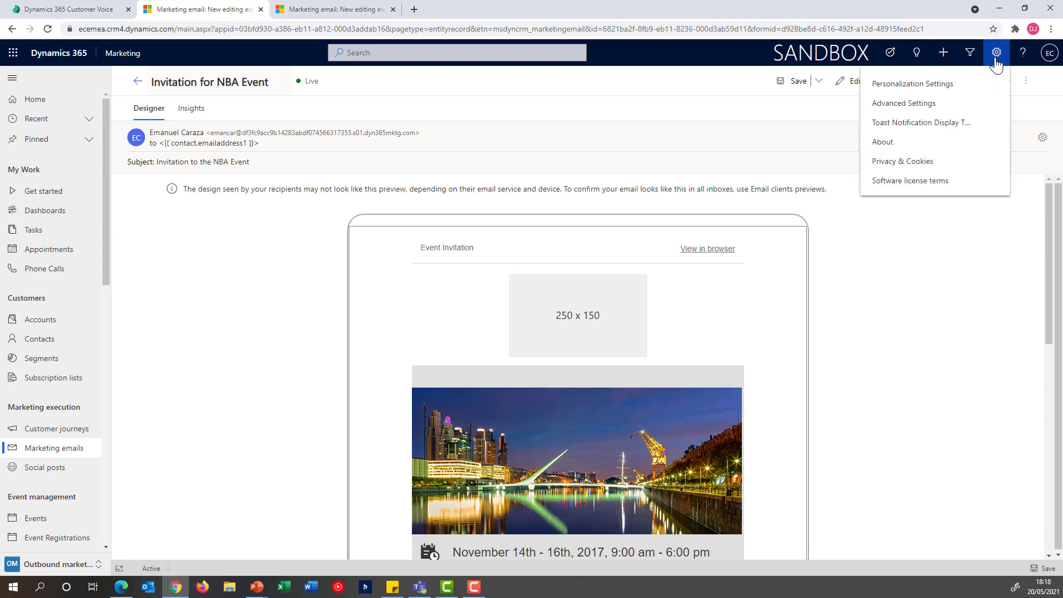
pyautogui.click(950, 110)
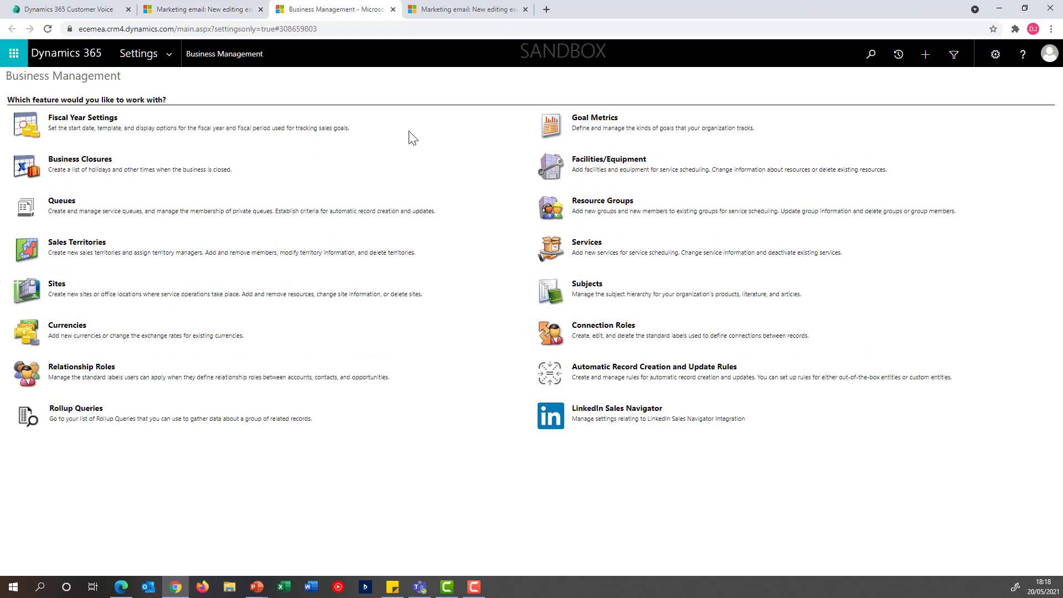
# Create a new process 'Create Event Registration' with category Workflow for the Contact entity
pyautogui.click(172, 60)
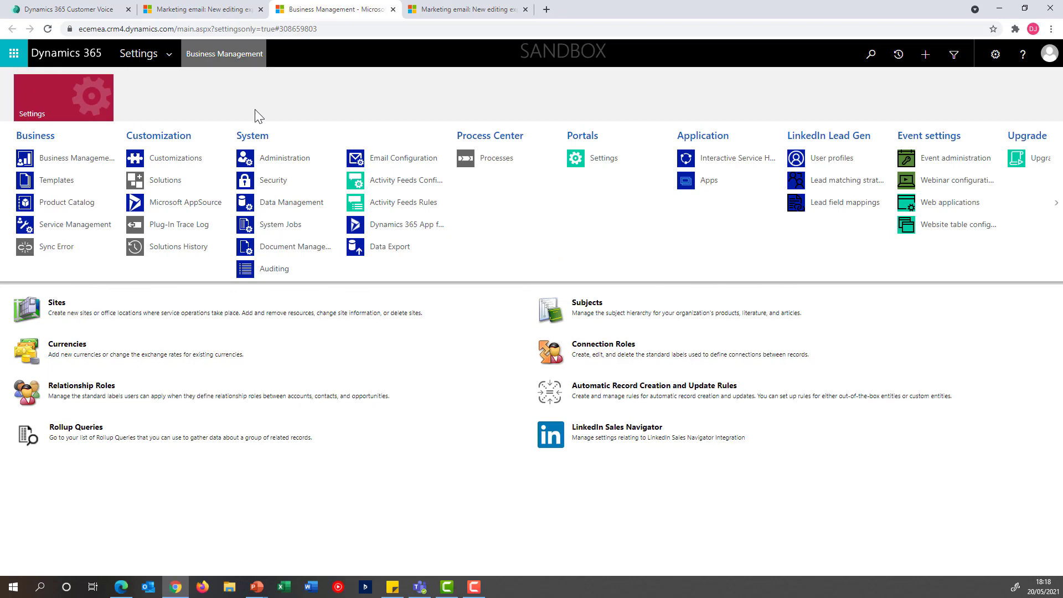
pyautogui.click(481, 166)
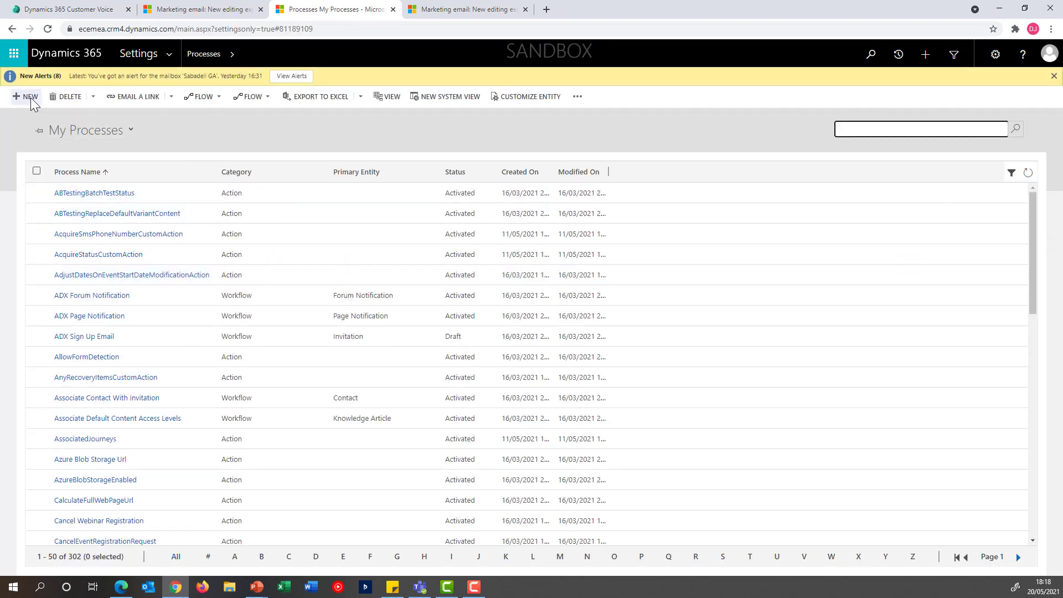
pyautogui.click(31, 99)
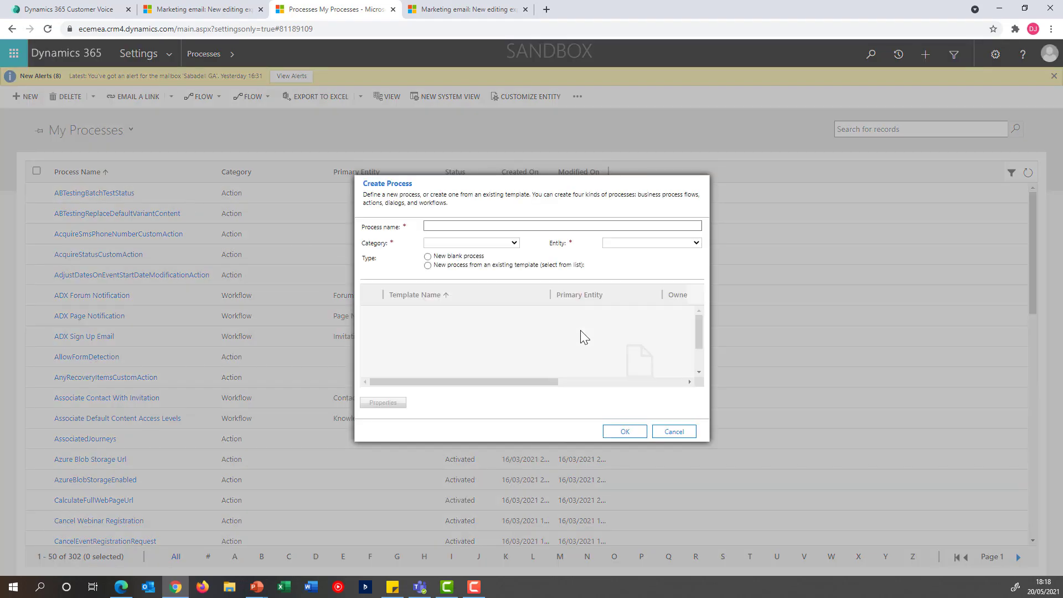
pyautogui.click(486, 226)
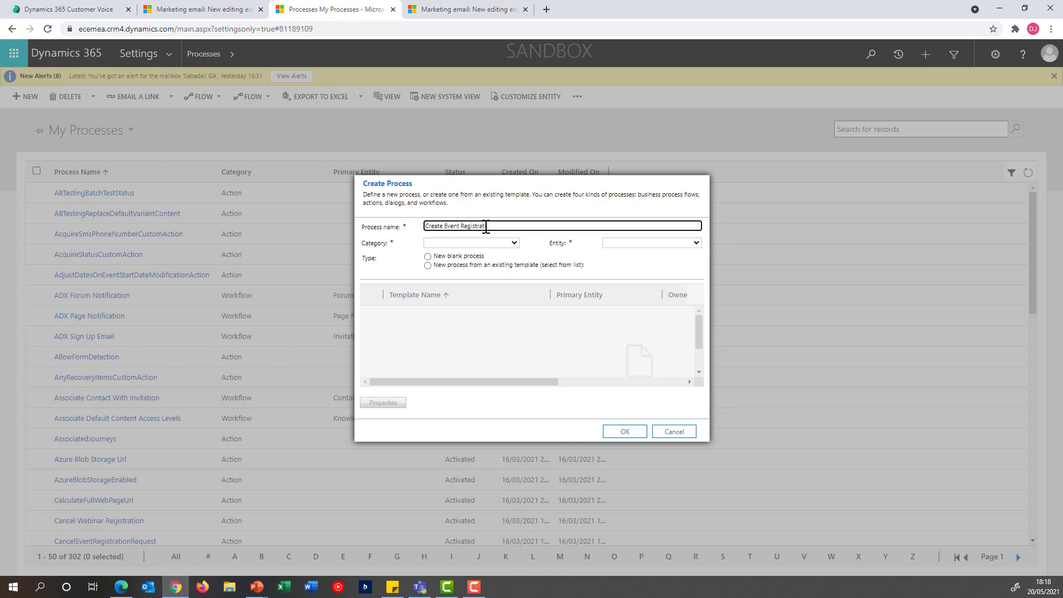
pyautogui.click(467, 242)
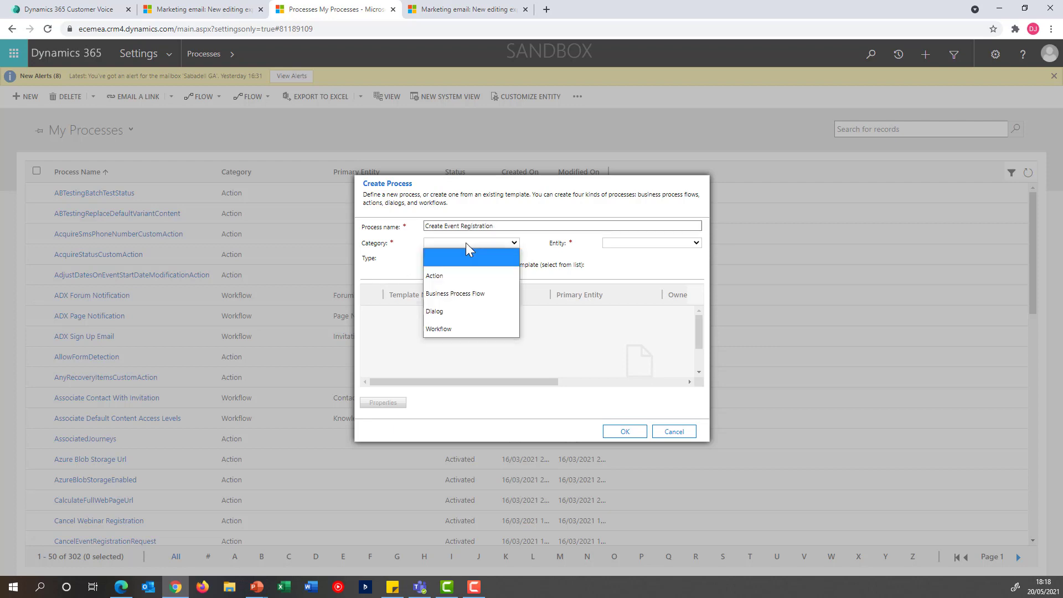
pyautogui.click(460, 325)
pyautogui.click(643, 244)
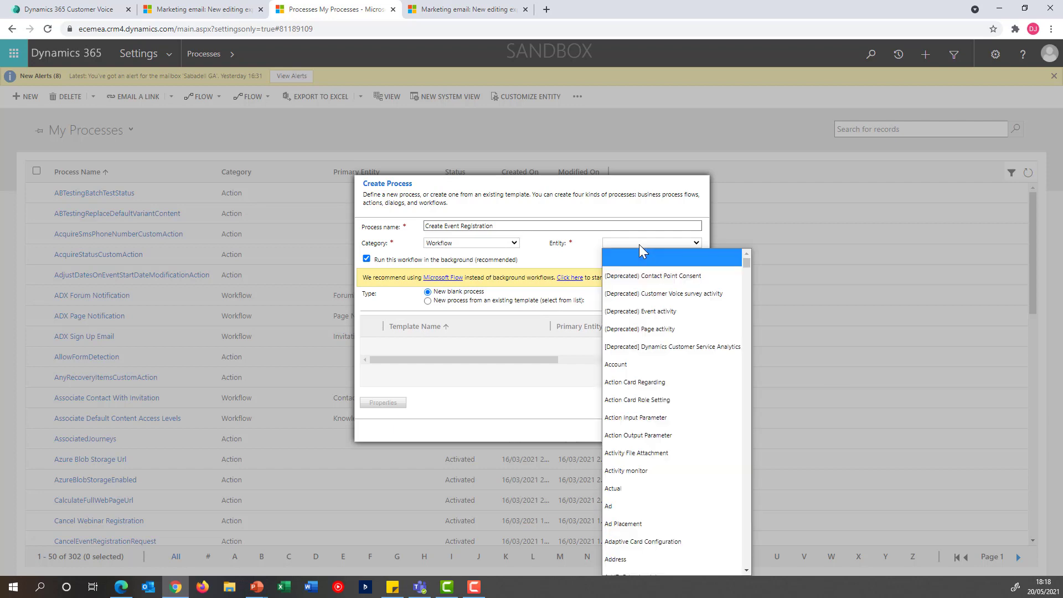
pyautogui.write('contact')
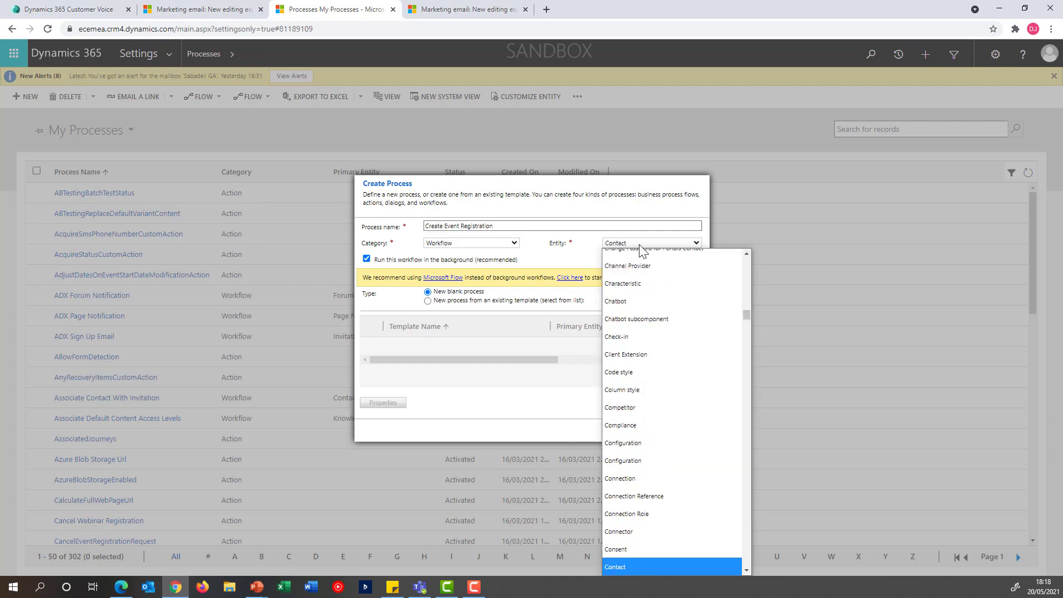
pyautogui.press('Return')
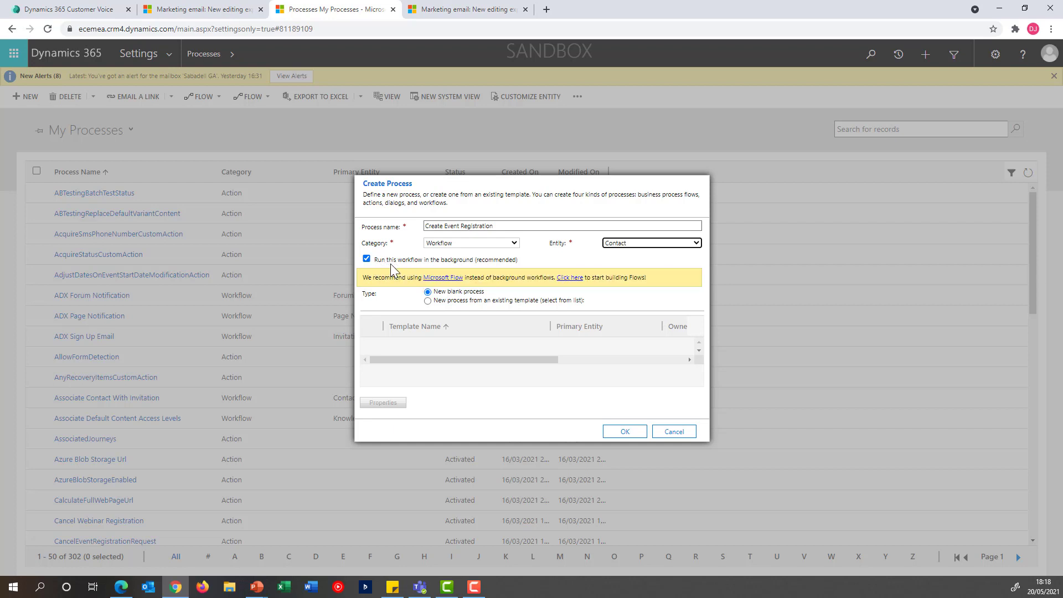
pyautogui.click(630, 436)
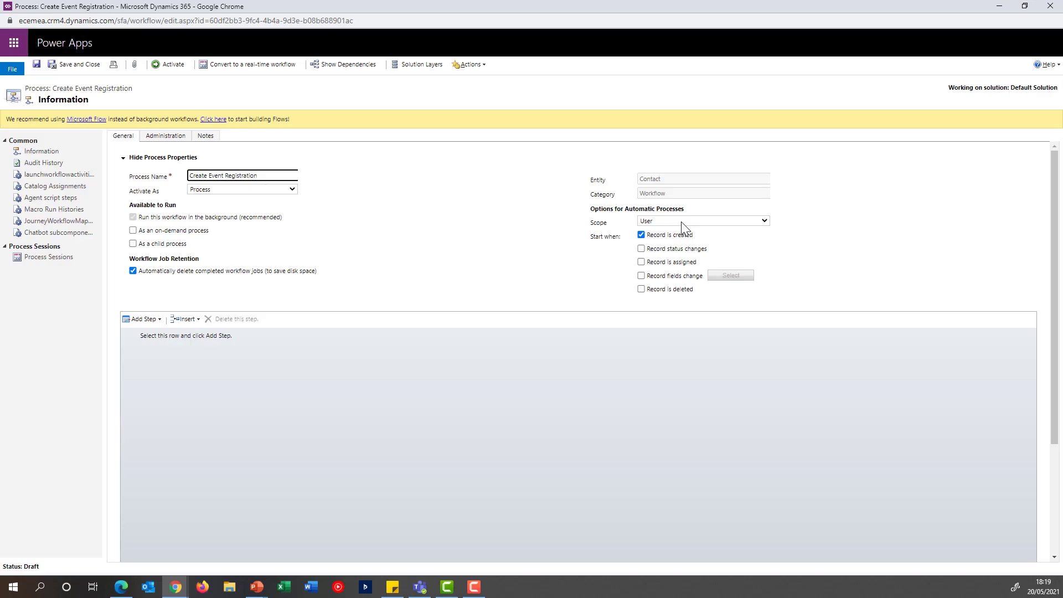
# Set the workflow scope to Organization and allow it to run as an on-demand process
pyautogui.click(681, 222)
pyautogui.click(665, 292)
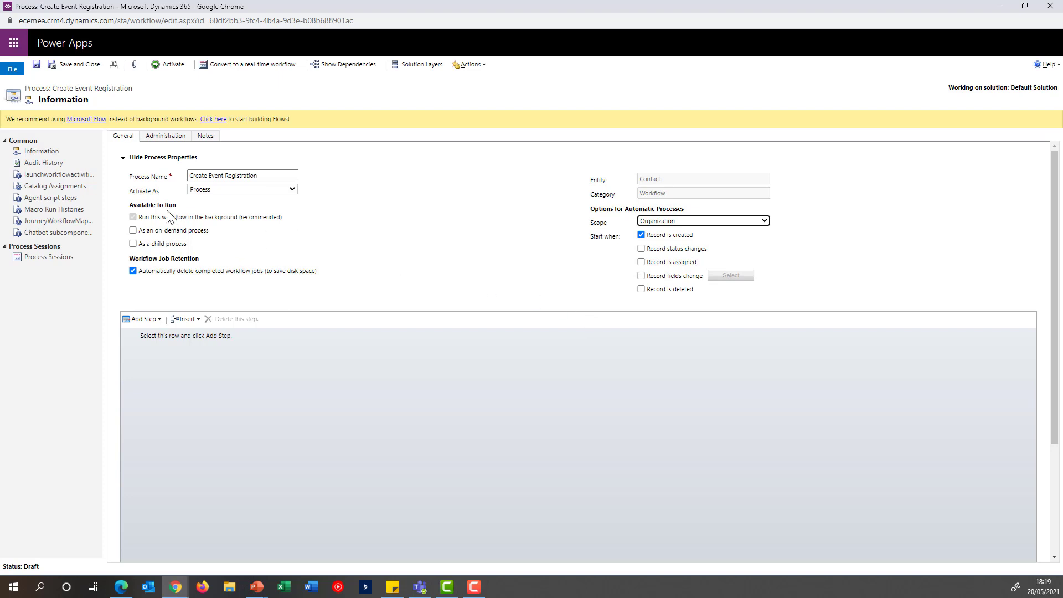
pyautogui.click(133, 232)
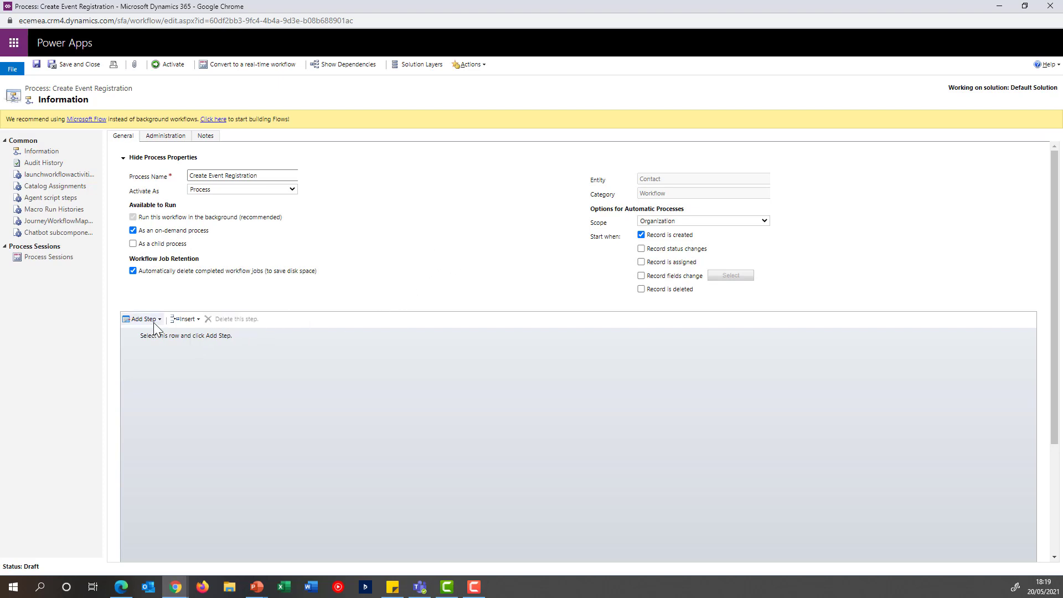
# Add a Create Record step for Event Registration and open its properties
pyautogui.click(197, 341)
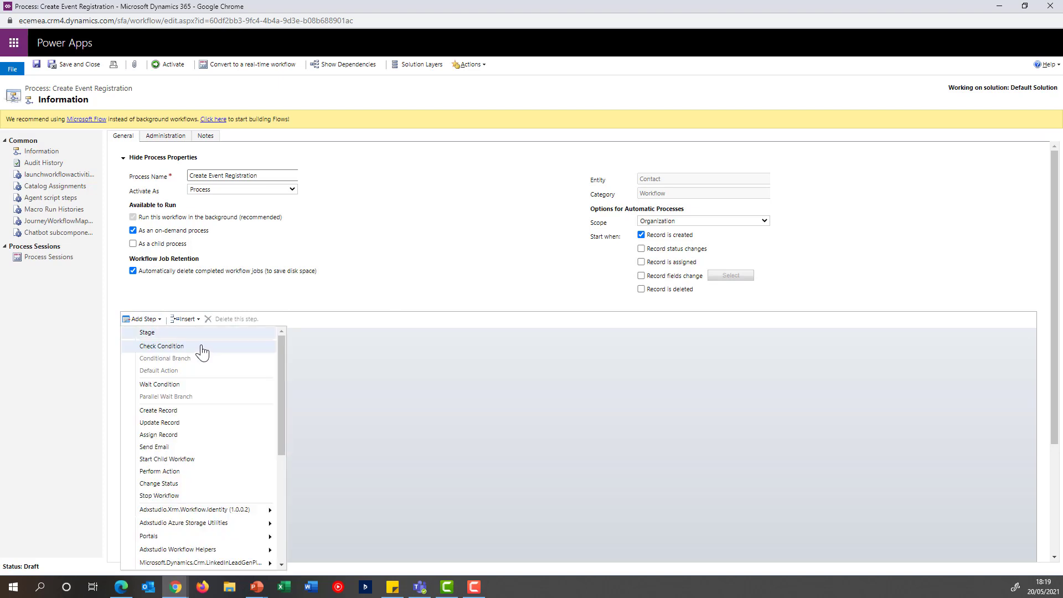
pyautogui.click(225, 412)
pyautogui.click(208, 351)
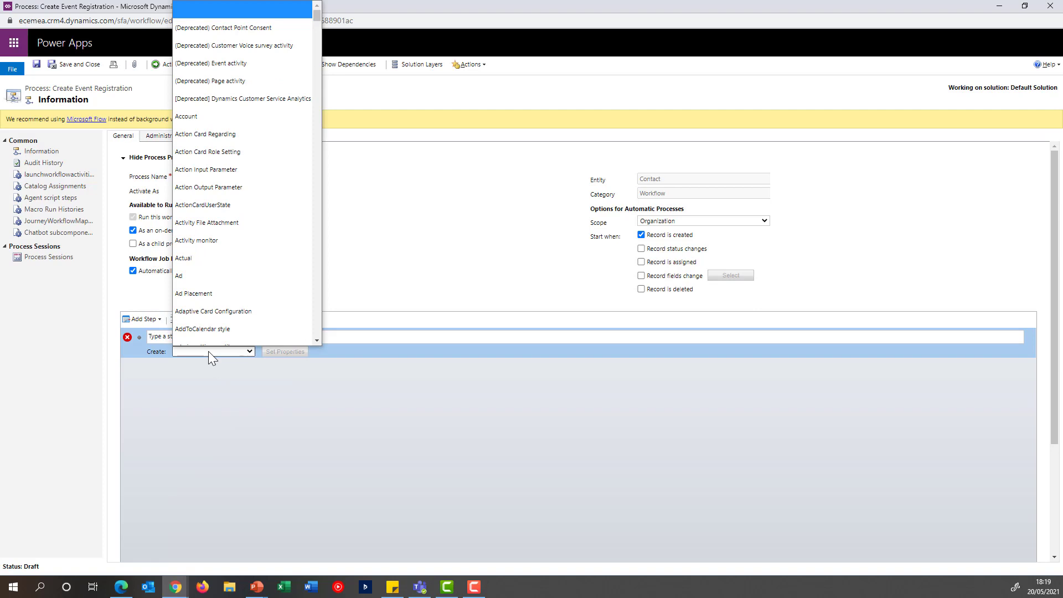
pyautogui.write('event m')
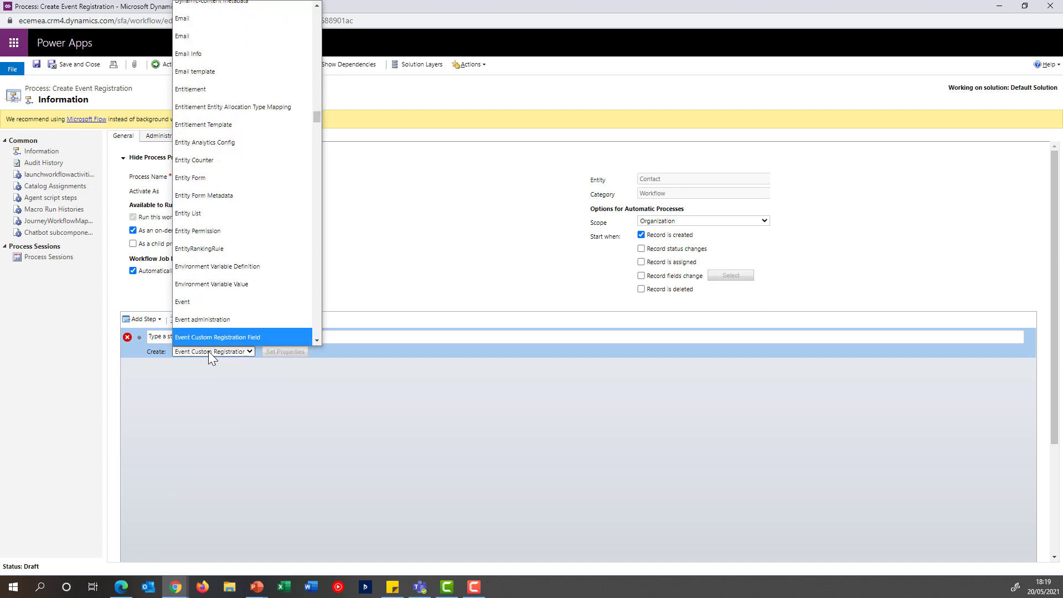
pyautogui.press('Down')
pyautogui.press('Down')
pyautogui.press('Down')
pyautogui.press('Down')
pyautogui.press('Down')
pyautogui.press('Down')
pyautogui.press('Down')
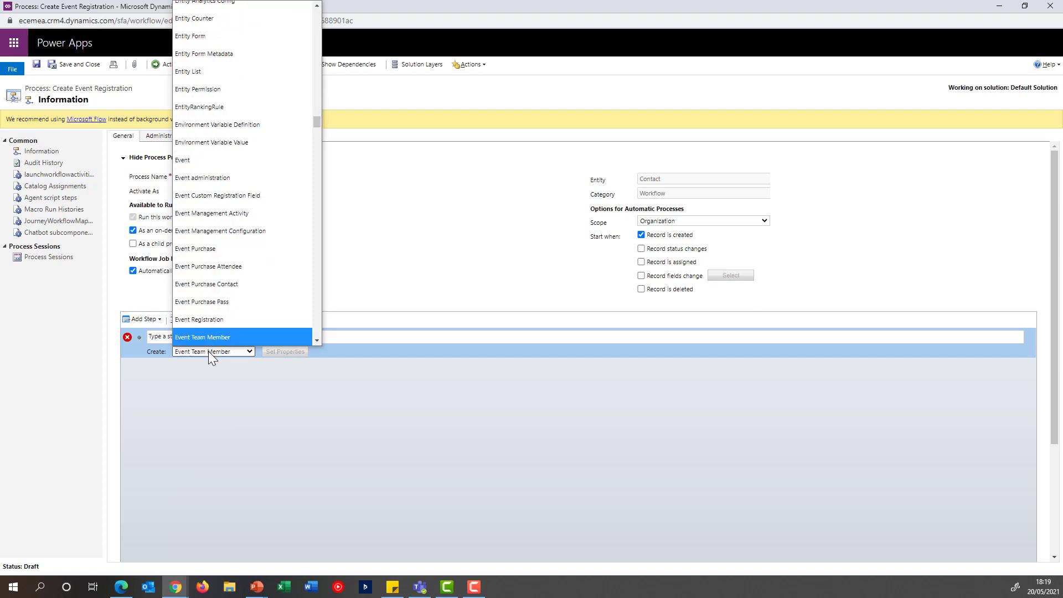
pyautogui.press('Up')
pyautogui.press('Return')
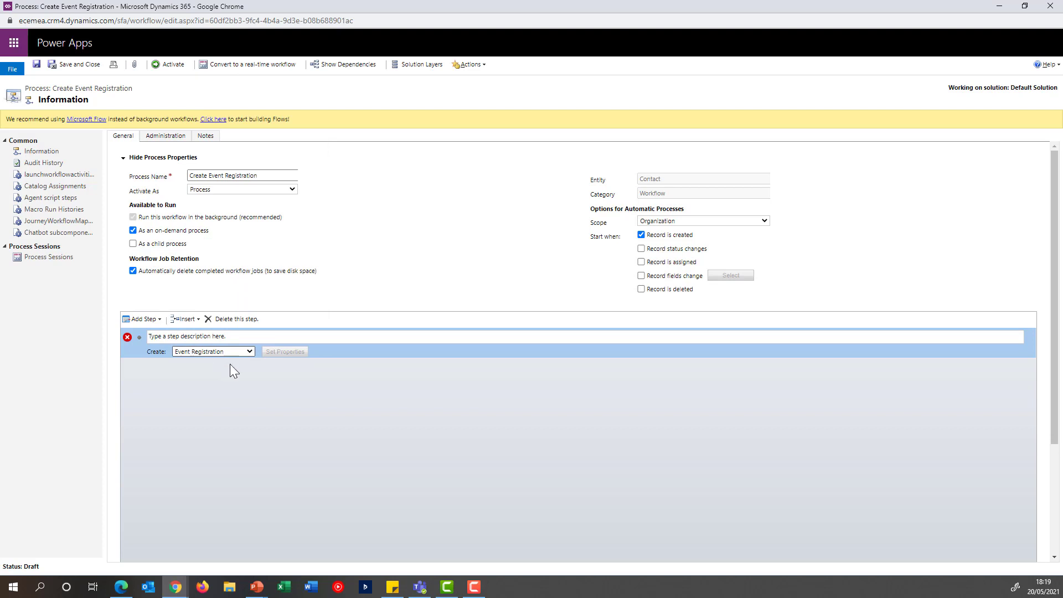
pyautogui.click(285, 354)
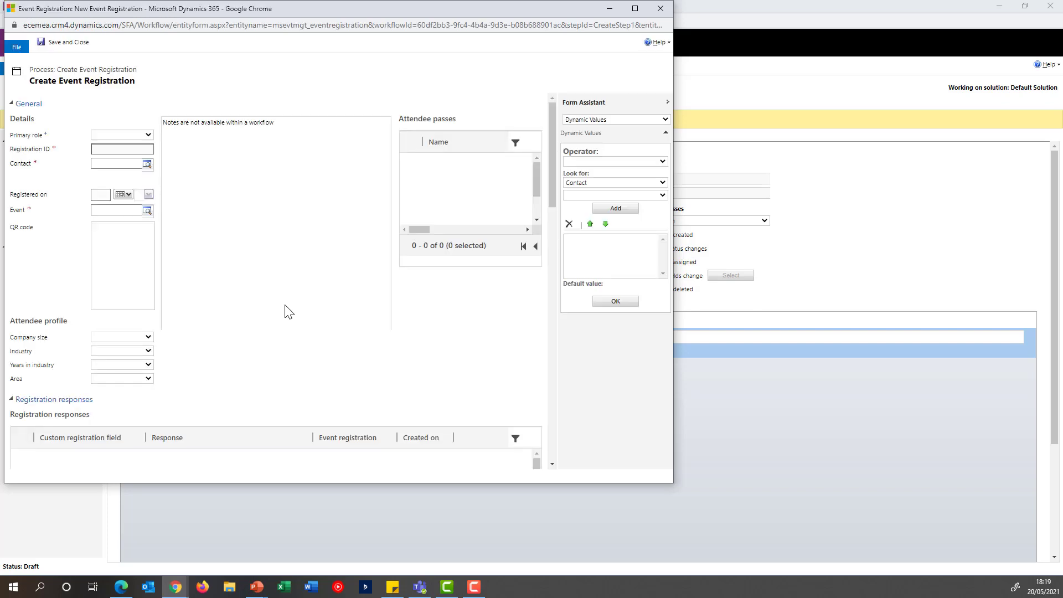
# Fill the registration's Contact field with the dynamic value {Contact(Contact)}
pyautogui.click(127, 165)
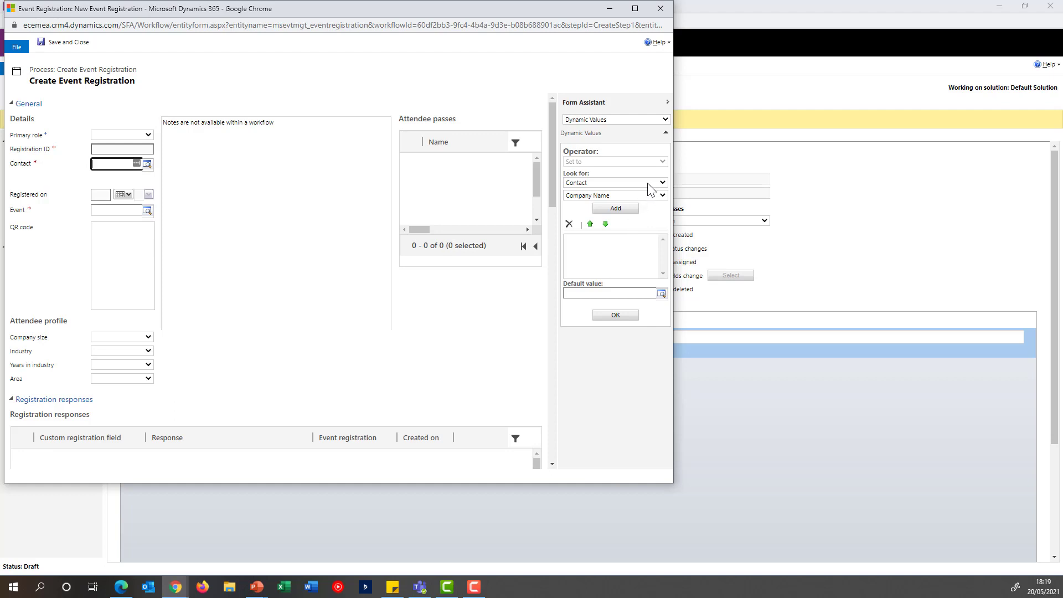
pyautogui.click(651, 196)
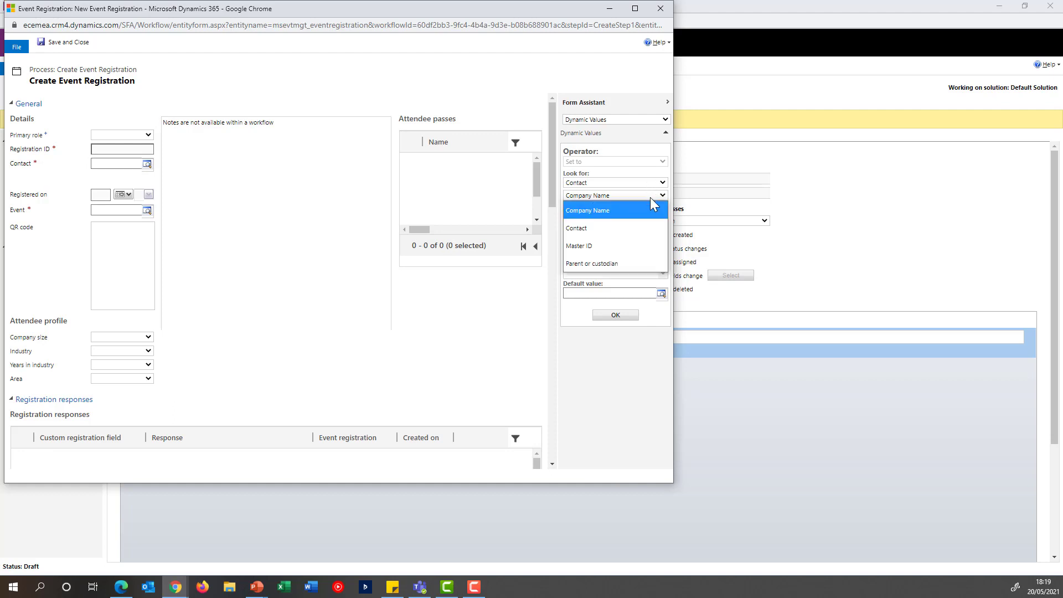
pyautogui.click(624, 223)
pyautogui.click(616, 209)
pyautogui.click(598, 239)
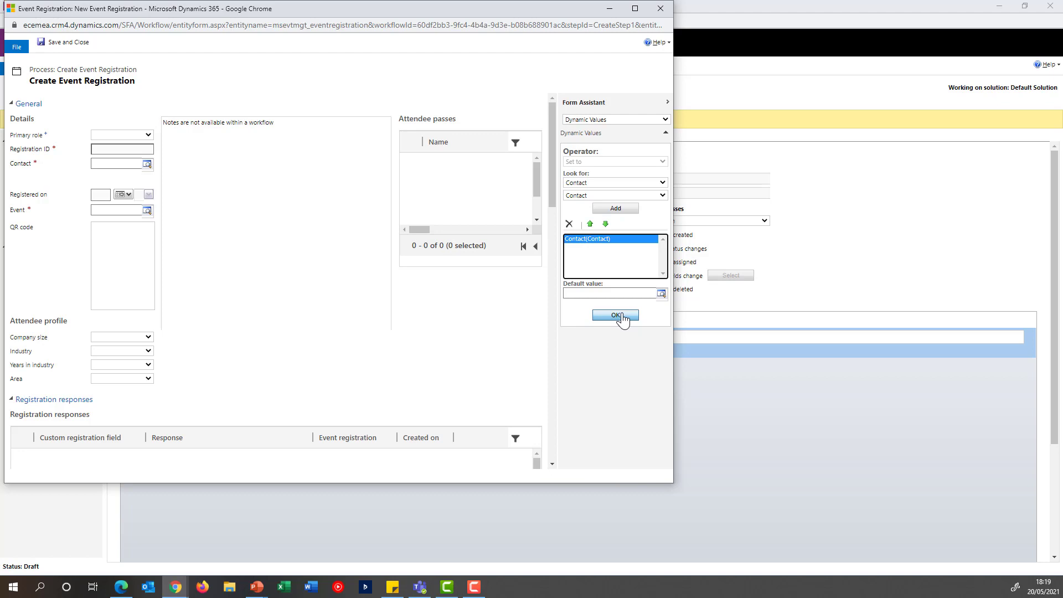
pyautogui.click(617, 315)
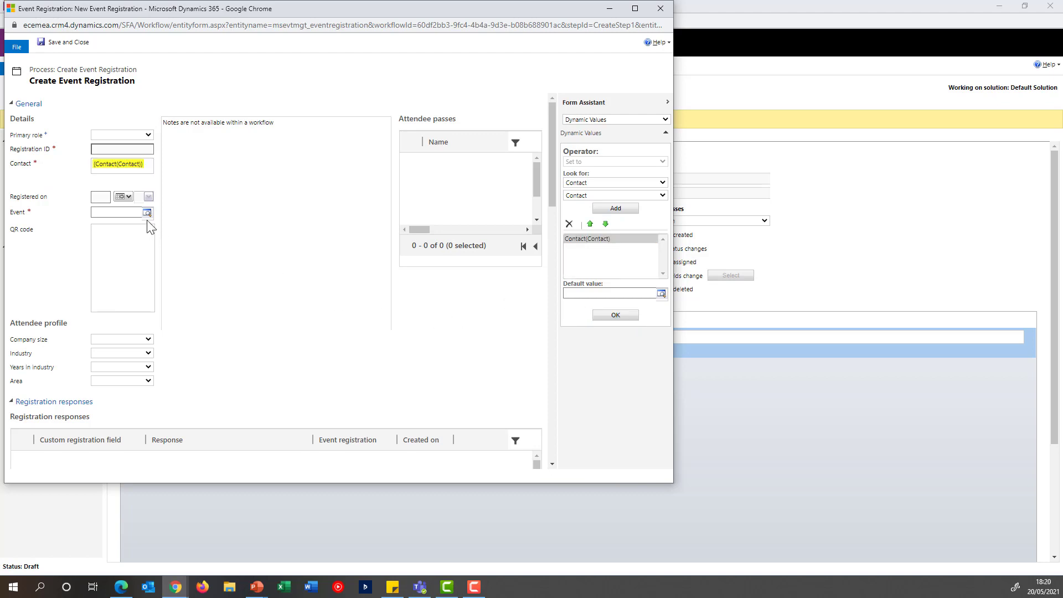
# Set the registration's Event to NBA Event, then save and close the properties
pyautogui.click(133, 213)
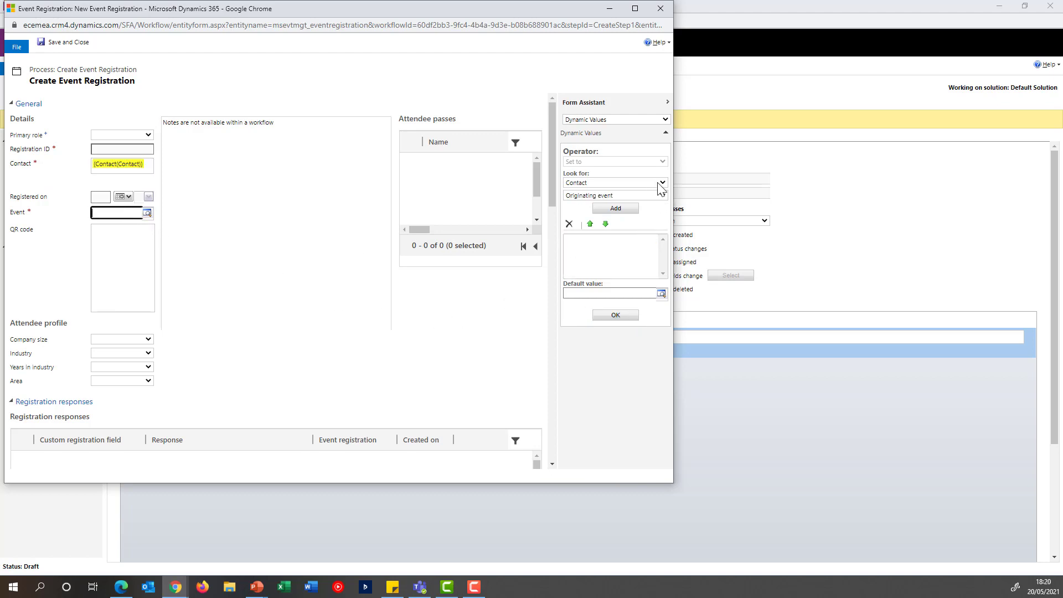
pyautogui.click(148, 213)
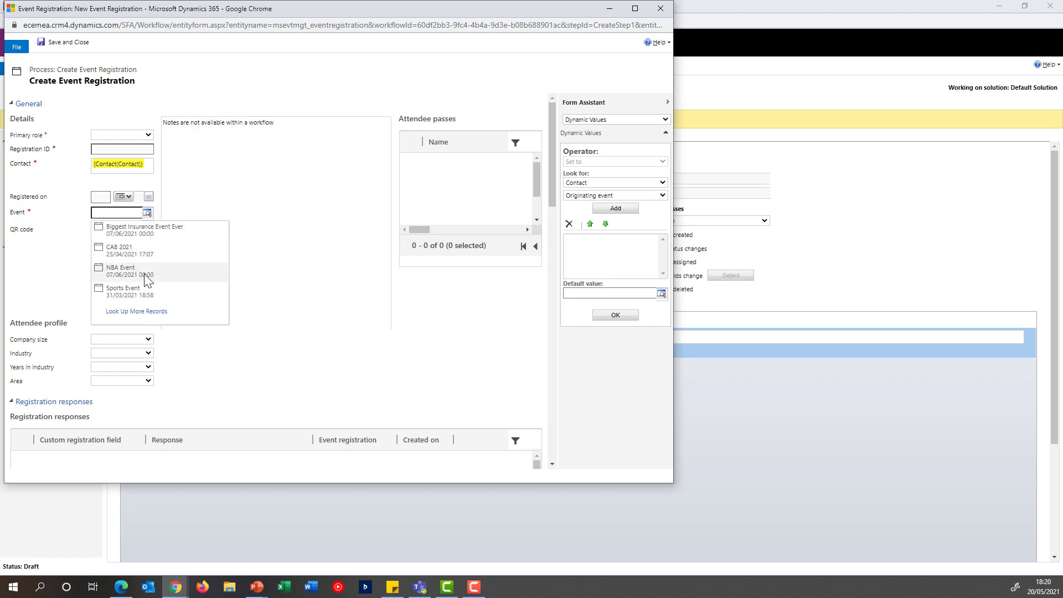
pyautogui.click(147, 277)
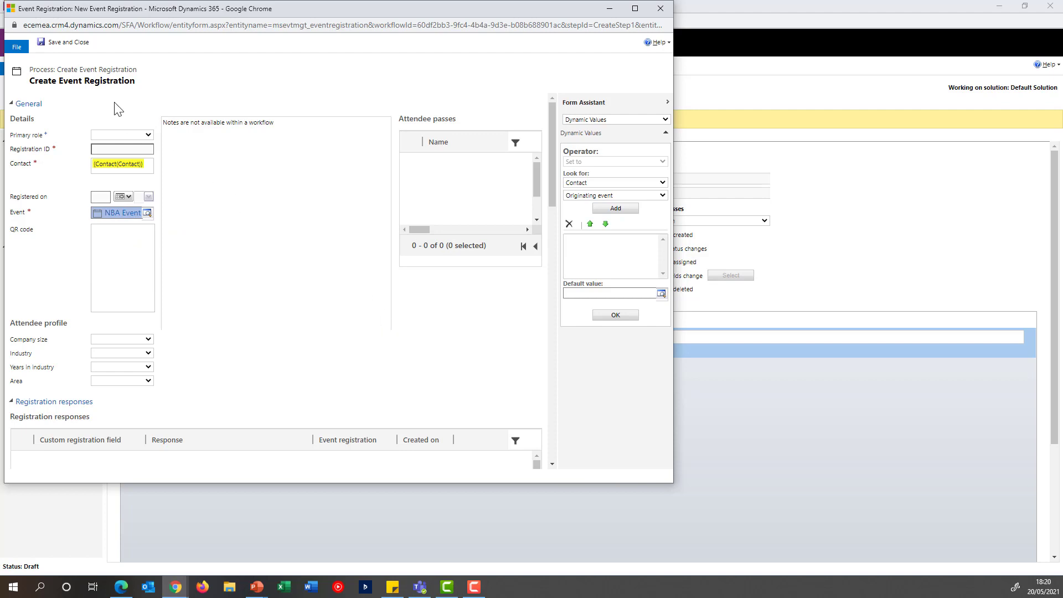
pyautogui.click(65, 46)
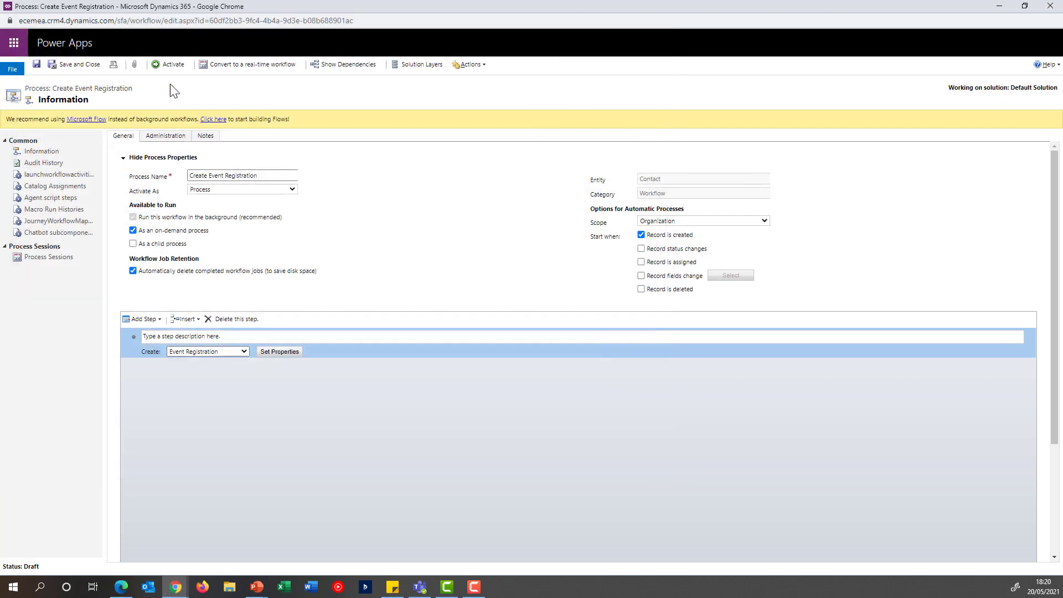
# Activate the Create Event Registration process and minimize its window to show My Processes
pyautogui.click(168, 65)
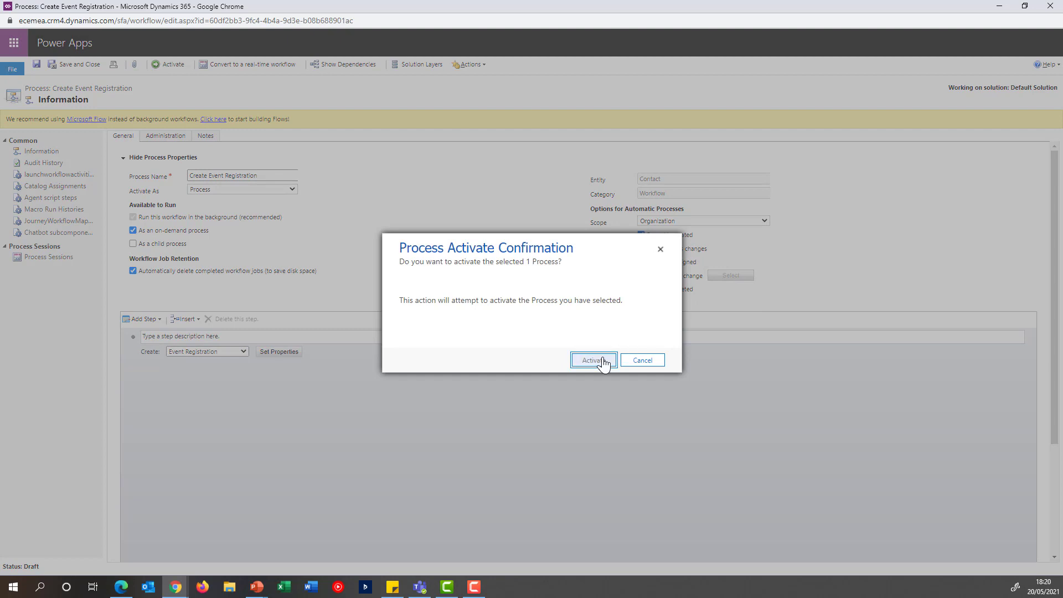
pyautogui.click(592, 360)
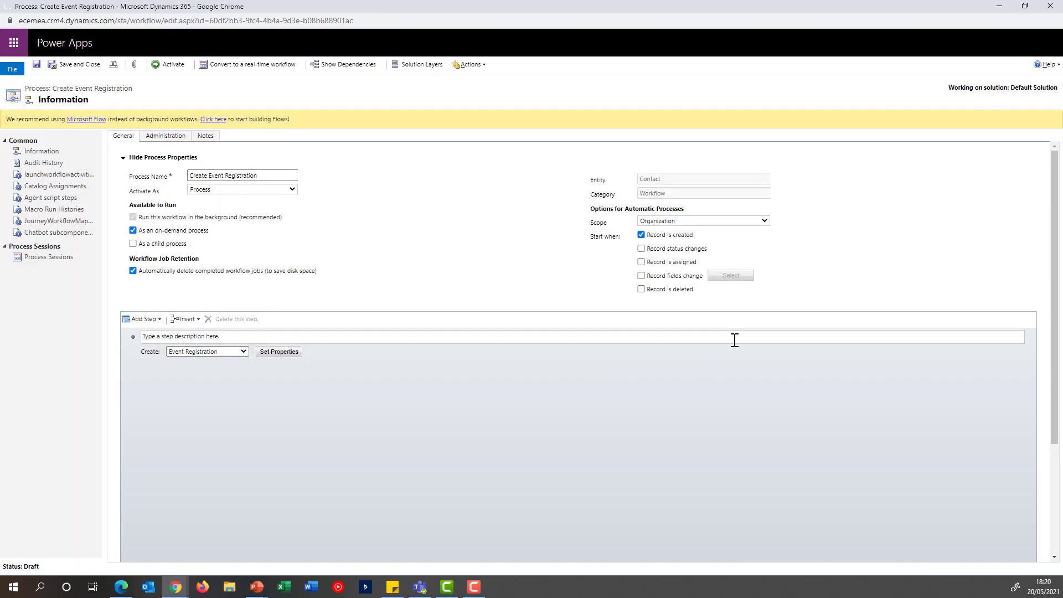
pyautogui.click(994, 6)
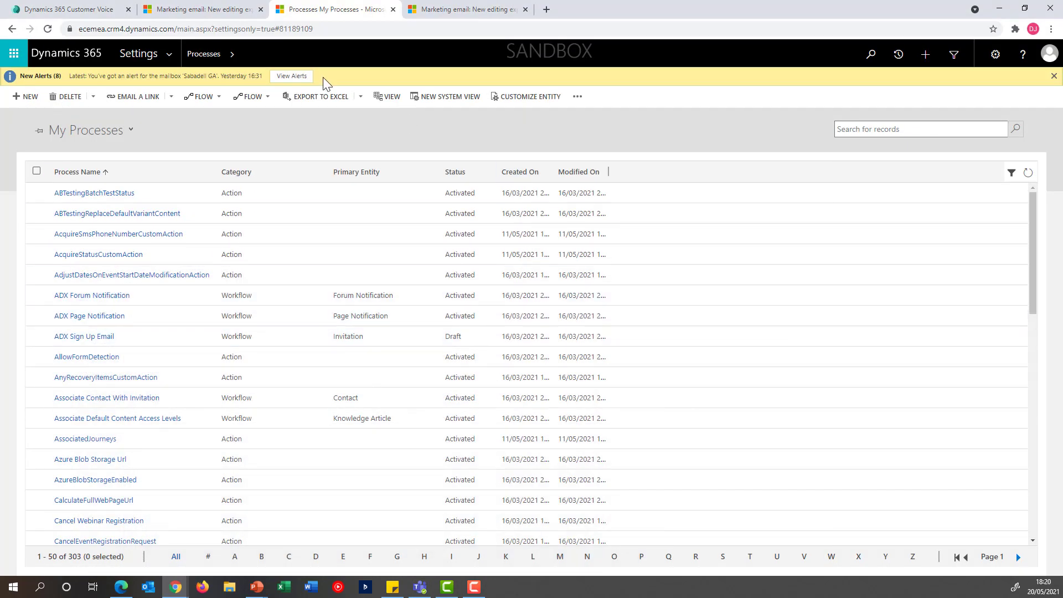
# Create a new customer journey from the Customer journeys list, skipping the template choice
pyautogui.click(211, 13)
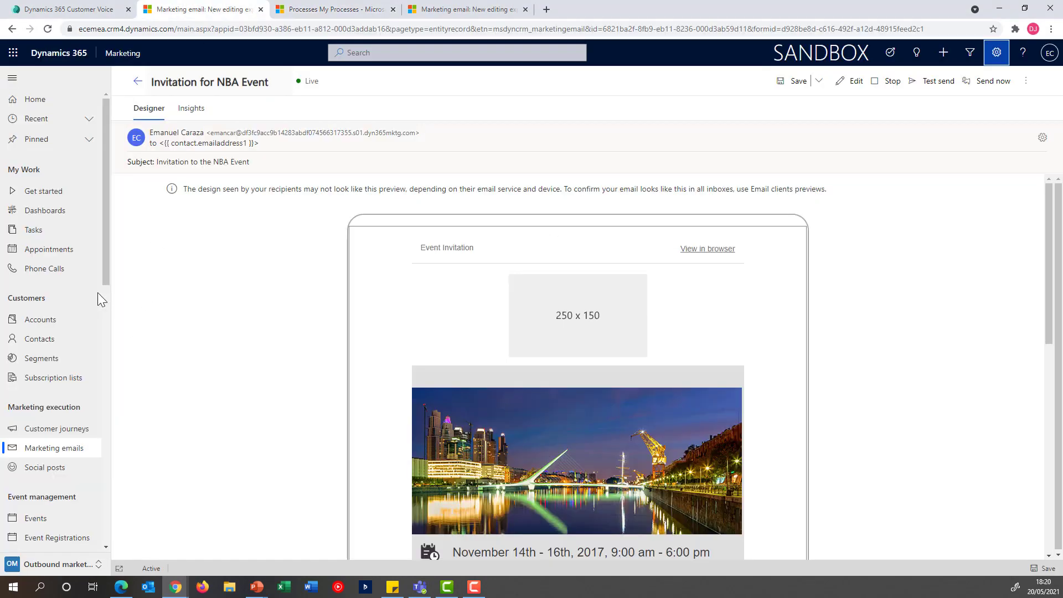
pyautogui.click(72, 431)
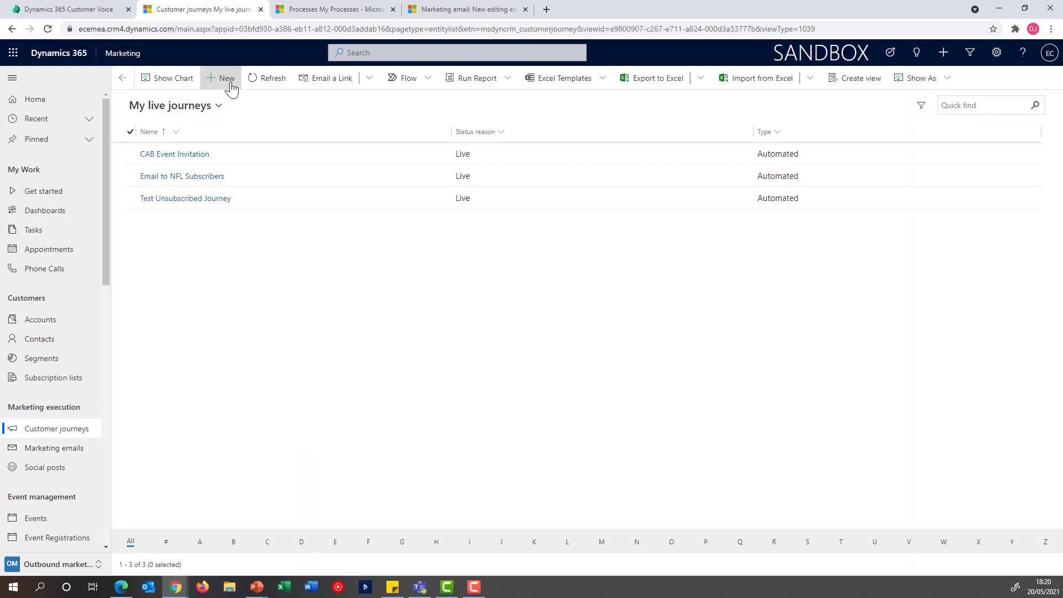
pyautogui.click(228, 79)
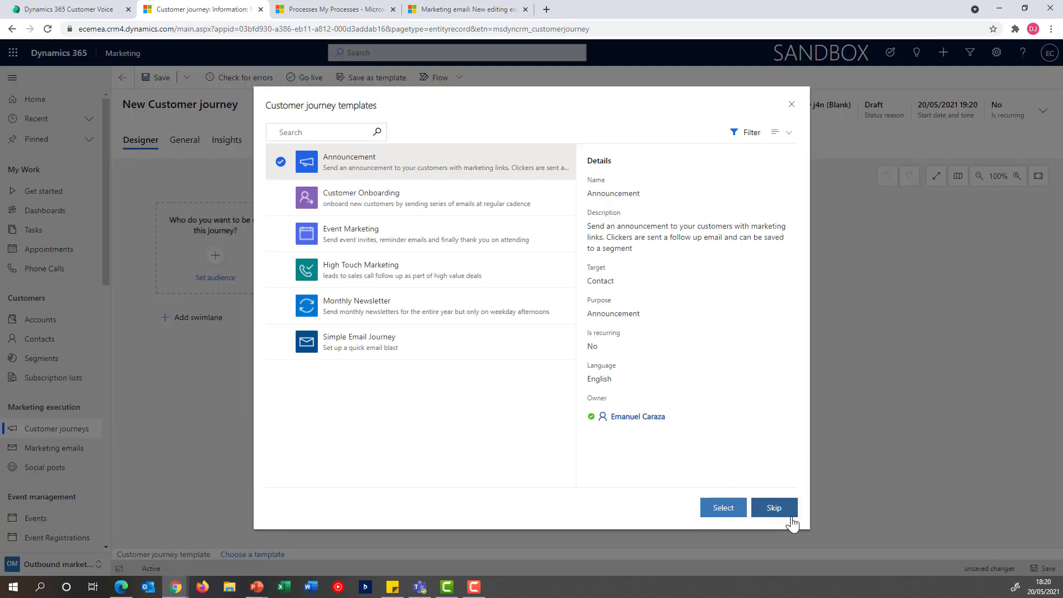
pyautogui.click(903, 561)
# Set the journey audience to the Base Test segment
pyautogui.click(216, 254)
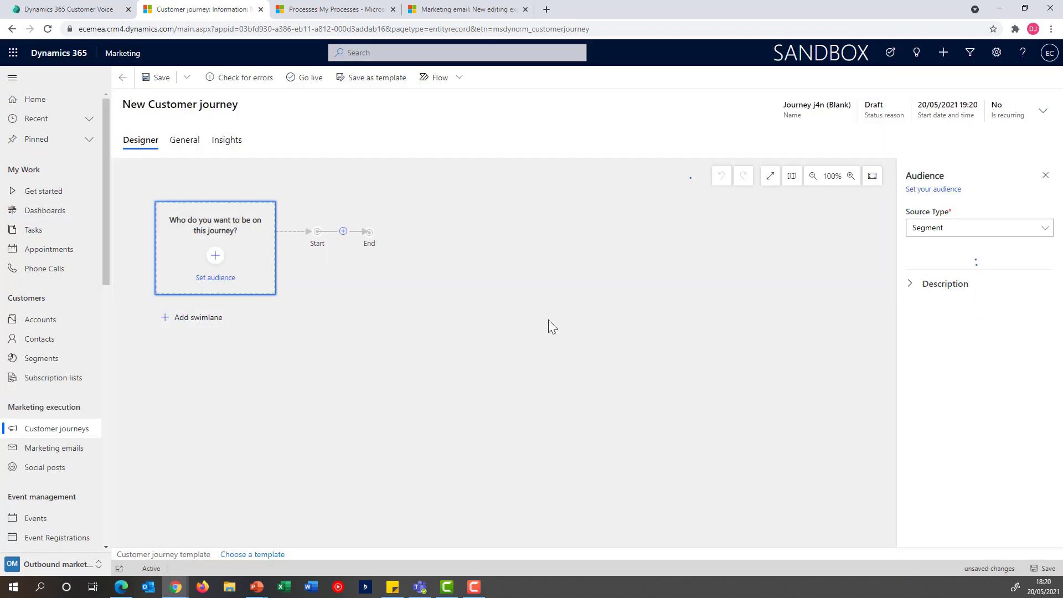
pyautogui.click(1006, 333)
pyautogui.click(1036, 329)
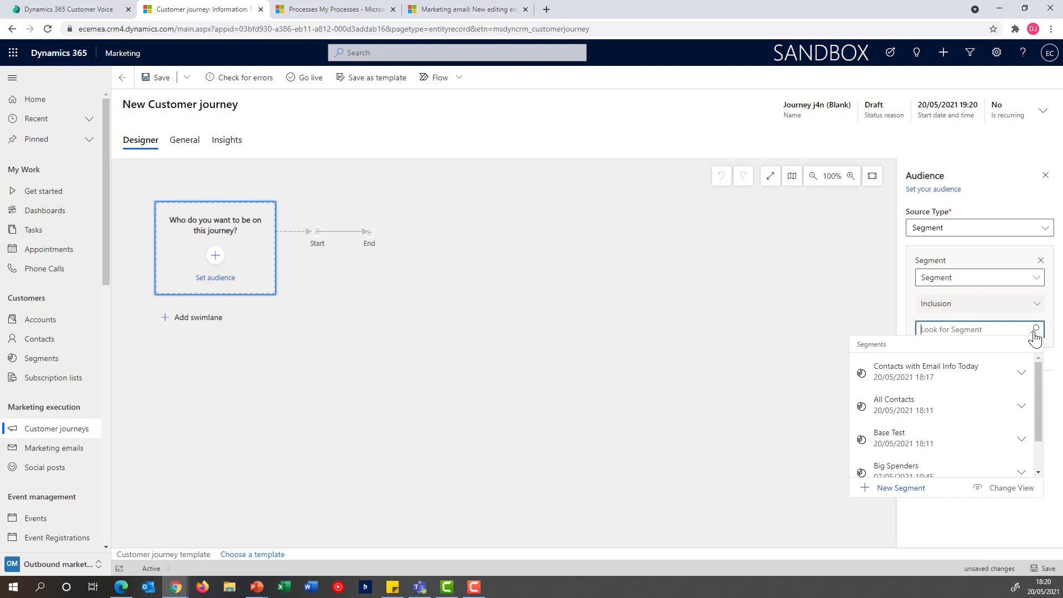
pyautogui.write('base')
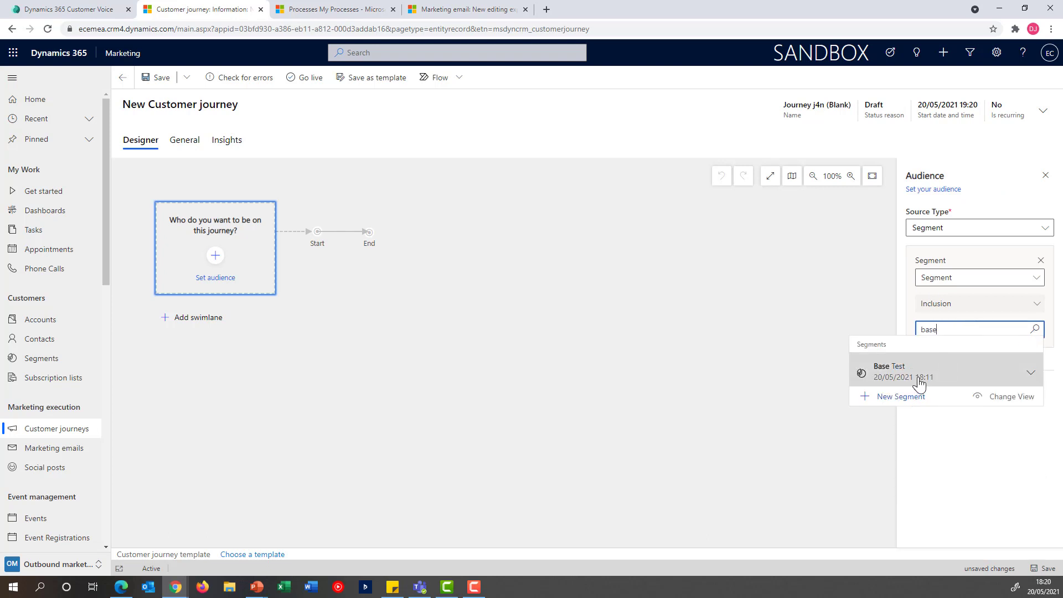
pyautogui.click(917, 379)
pyautogui.click(457, 267)
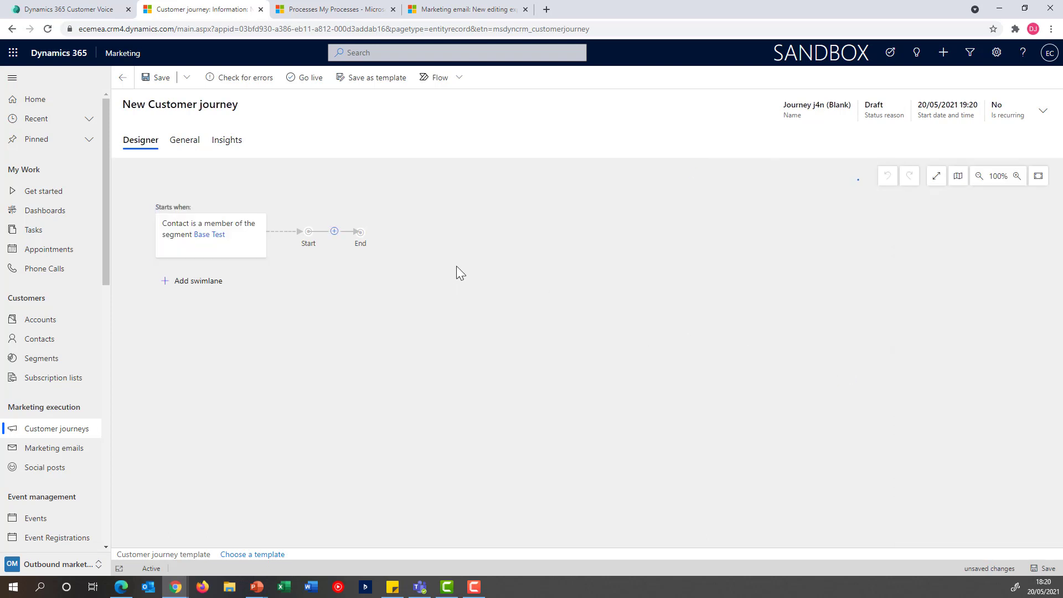
# Add a send-email step using the Invitation for NBA Event email and expand its email elements
pyautogui.click(334, 231)
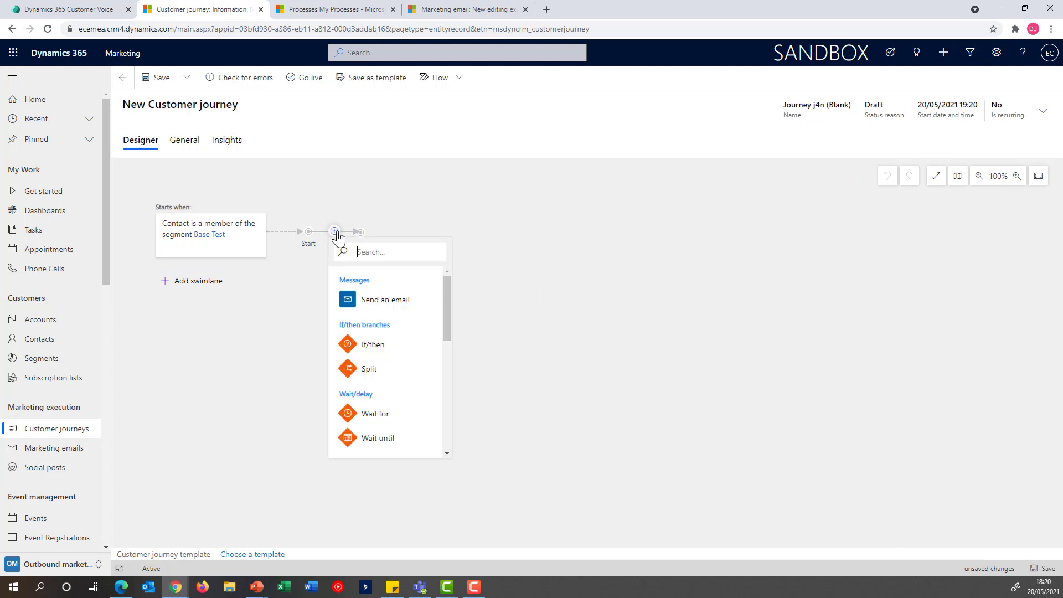
pyautogui.click(408, 302)
pyautogui.click(973, 227)
pyautogui.click(1045, 228)
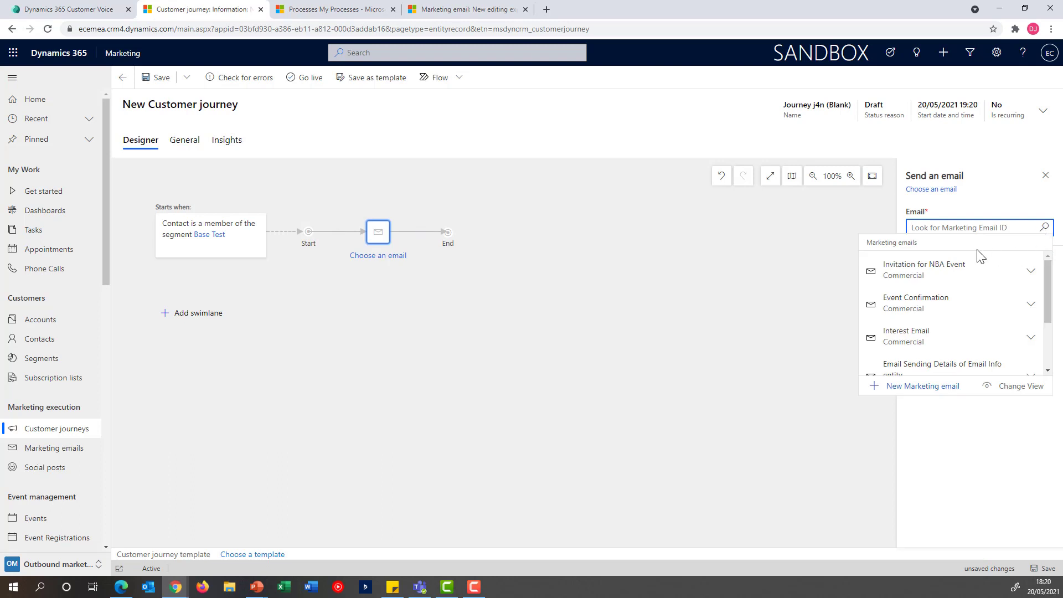
pyautogui.click(951, 282)
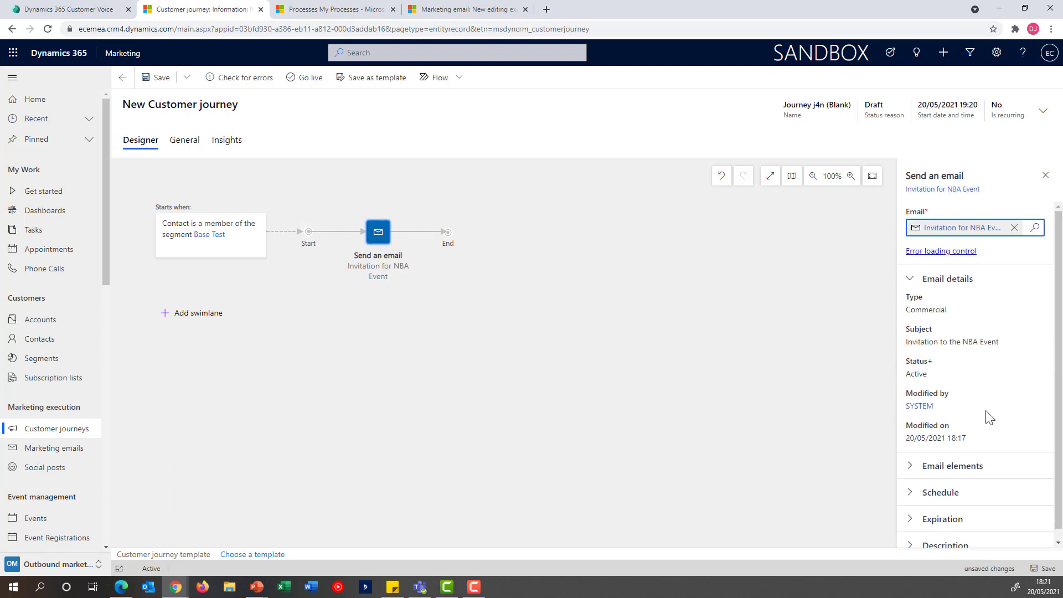
pyautogui.scroll(-1, 981, 427)
pyautogui.click(912, 460)
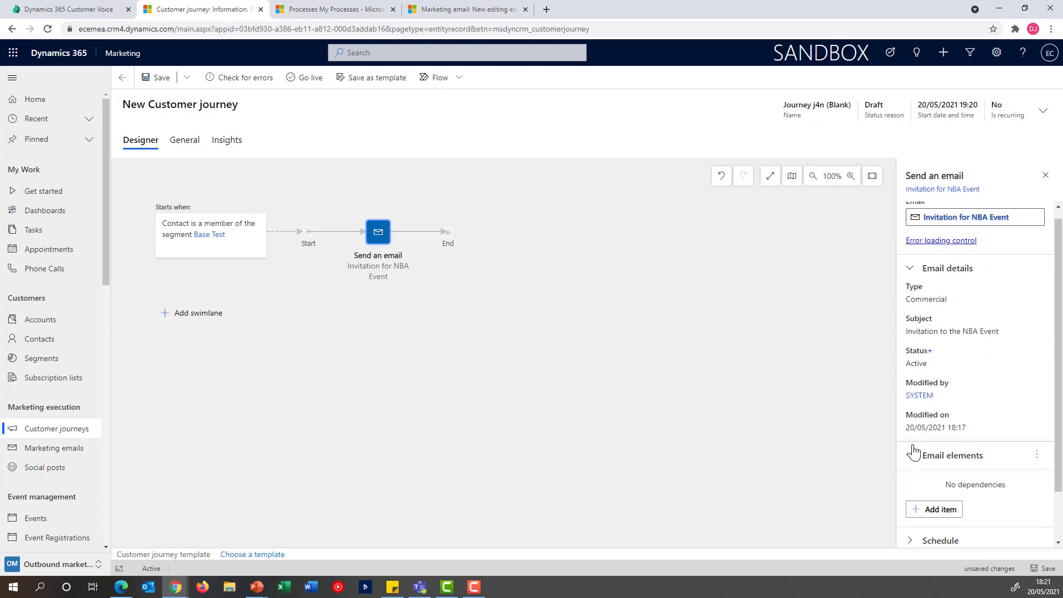
pyautogui.scroll(-1, 964, 426)
# Add the NBA Event Registration Customer Voice survey as an email element of the invitation
pyautogui.scroll(-1, 964, 425)
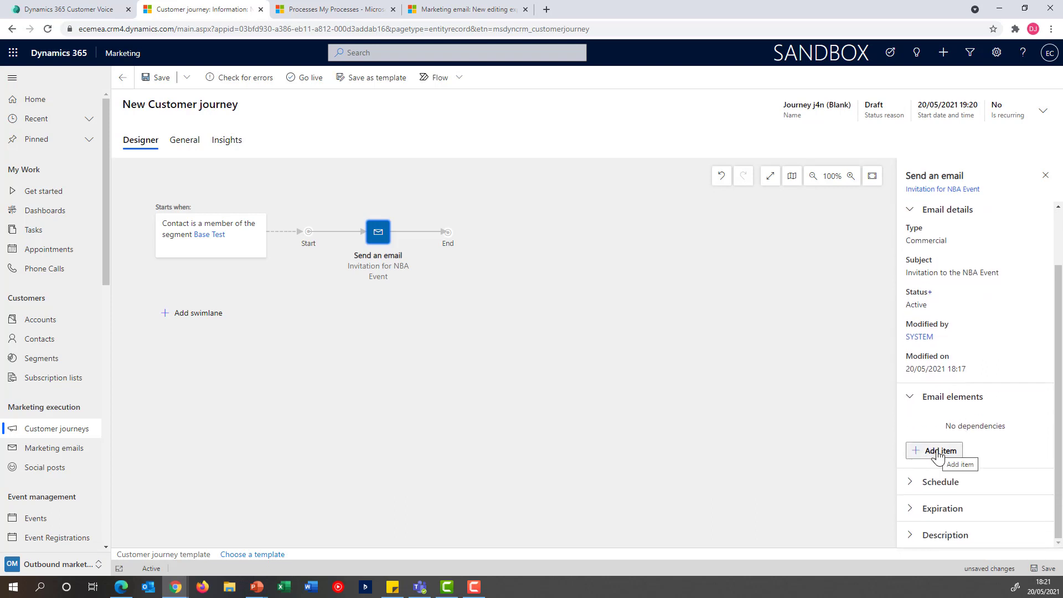
pyautogui.click(937, 454)
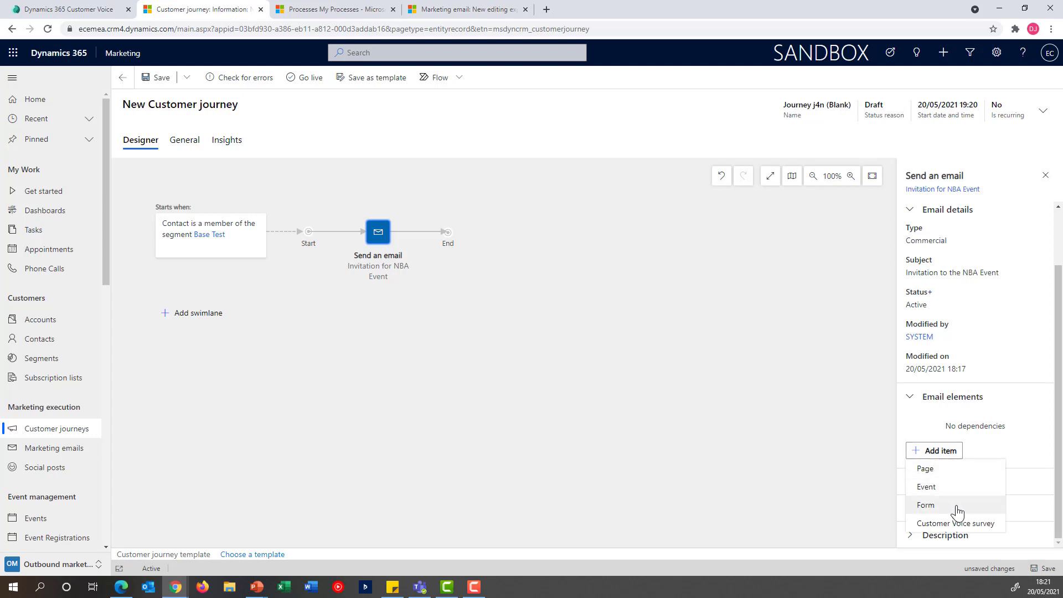
pyautogui.click(992, 524)
pyautogui.click(999, 430)
pyautogui.click(1014, 431)
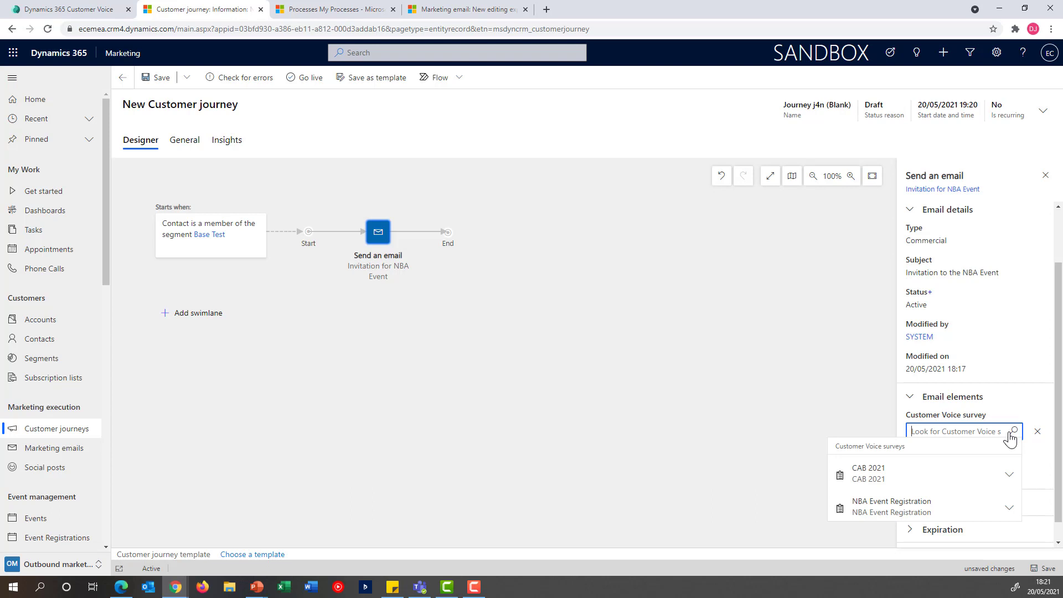
pyautogui.click(921, 506)
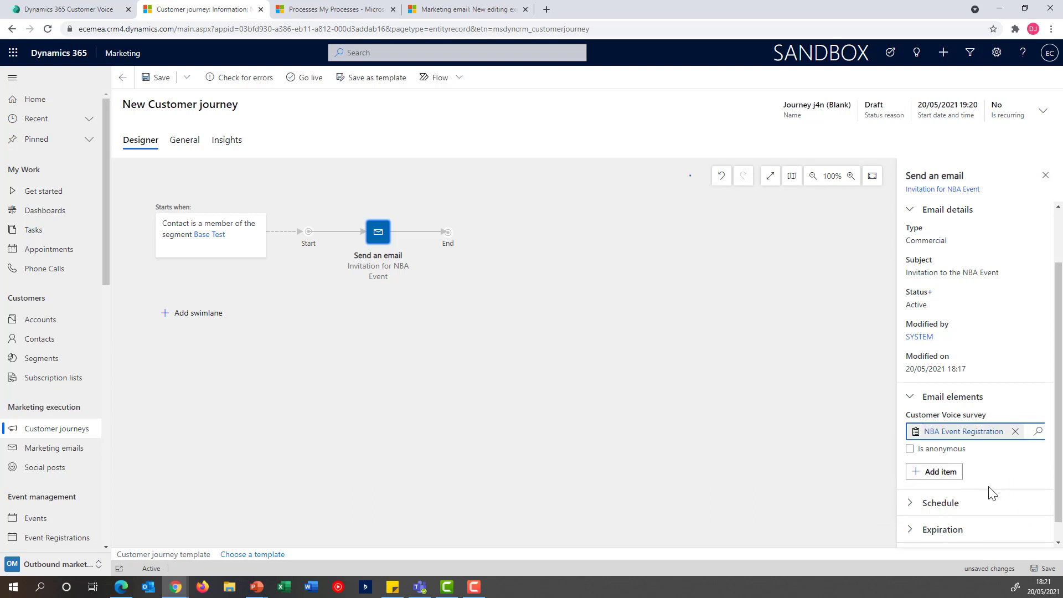
pyautogui.click(944, 476)
pyautogui.click(863, 466)
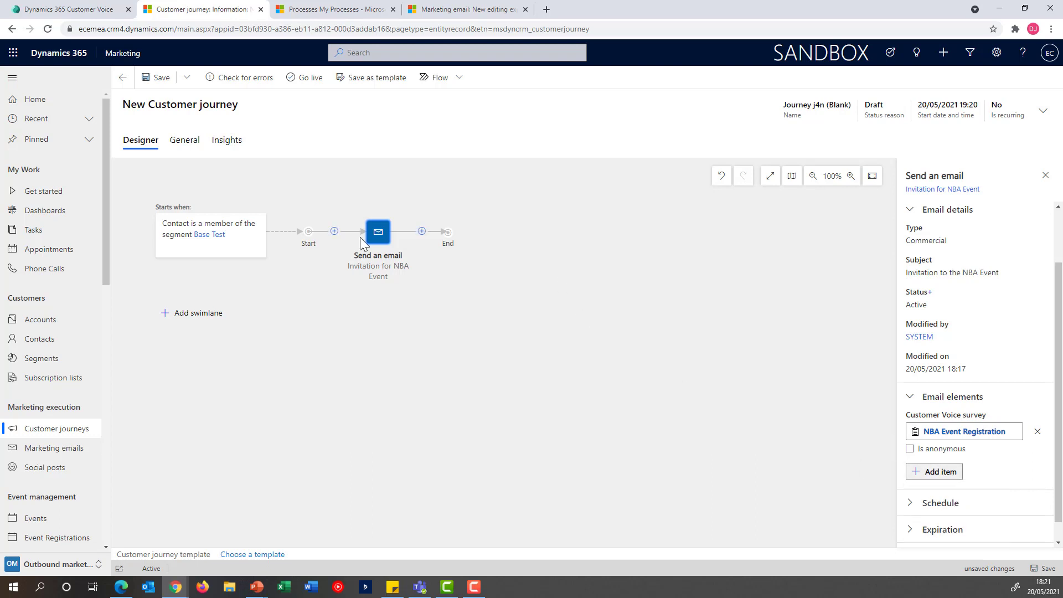
# Add an if/then branch checking for a Yes to 'Will you be attending the event?'
pyautogui.click(422, 232)
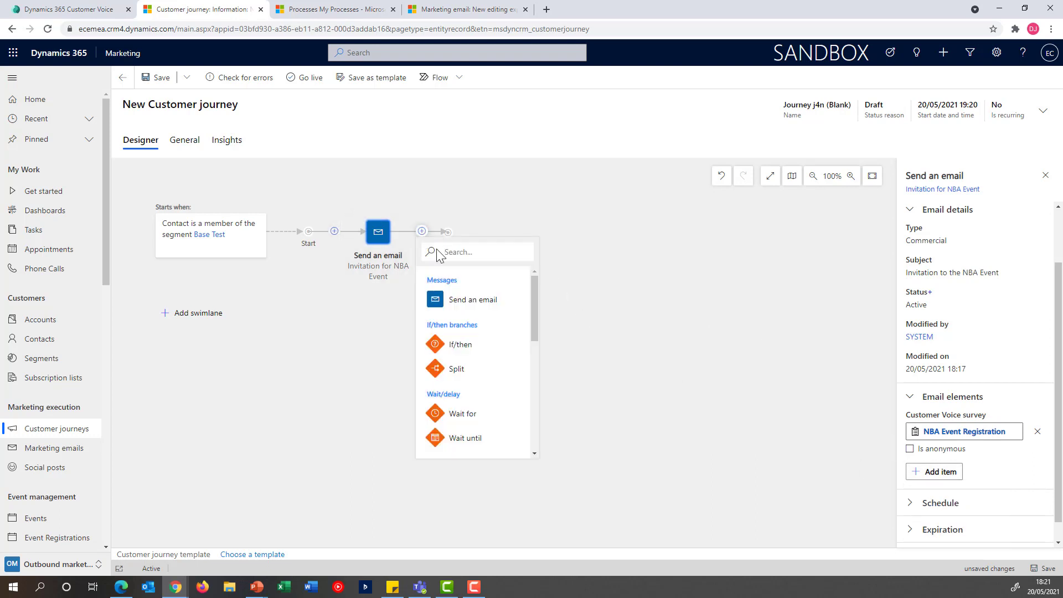
pyautogui.click(469, 346)
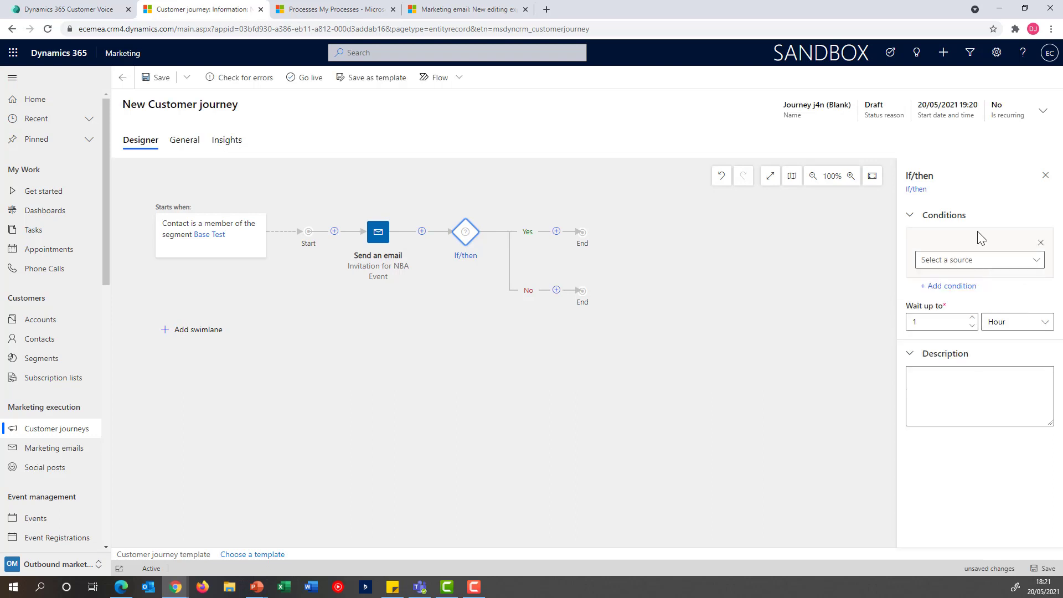
pyautogui.click(1026, 262)
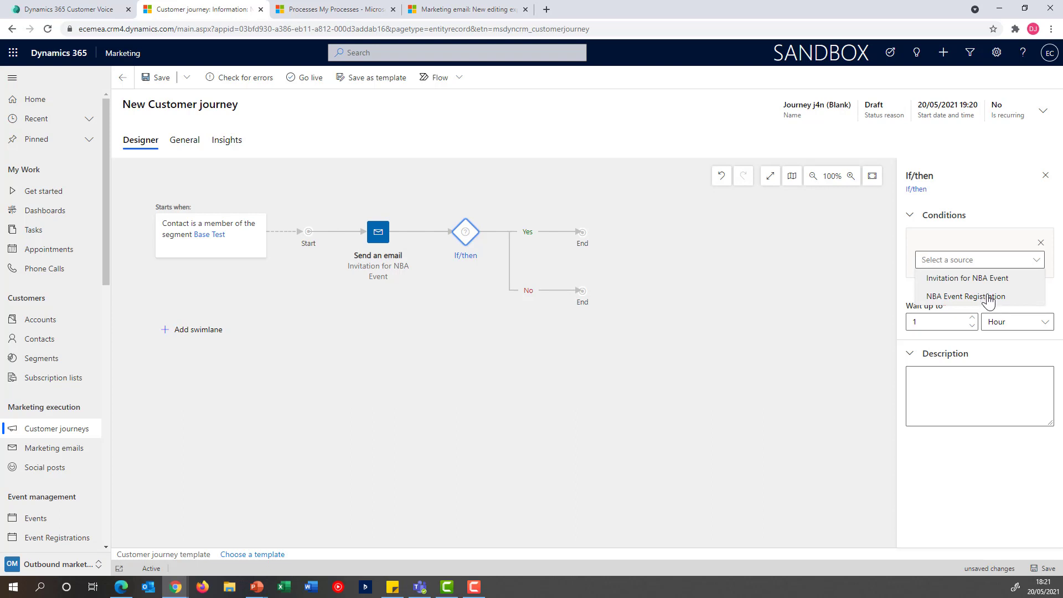
pyautogui.click(989, 298)
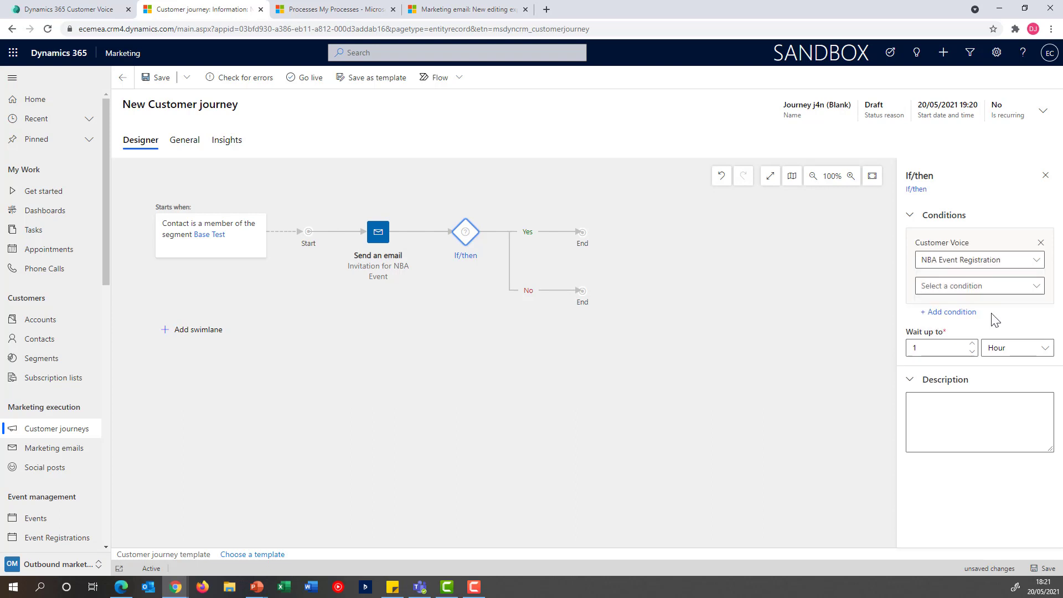
pyautogui.click(1031, 288)
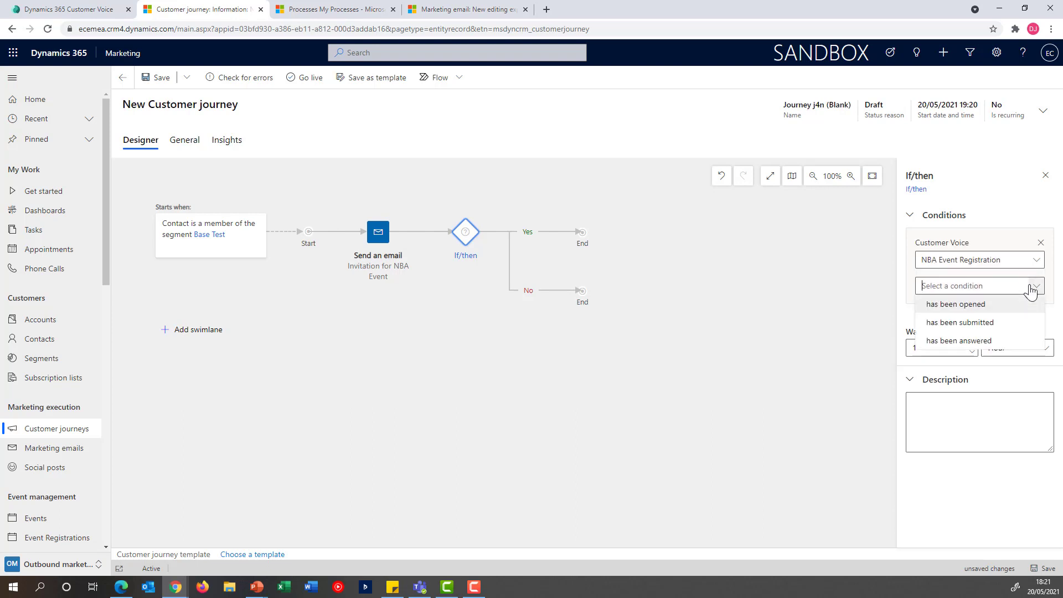
pyautogui.click(981, 342)
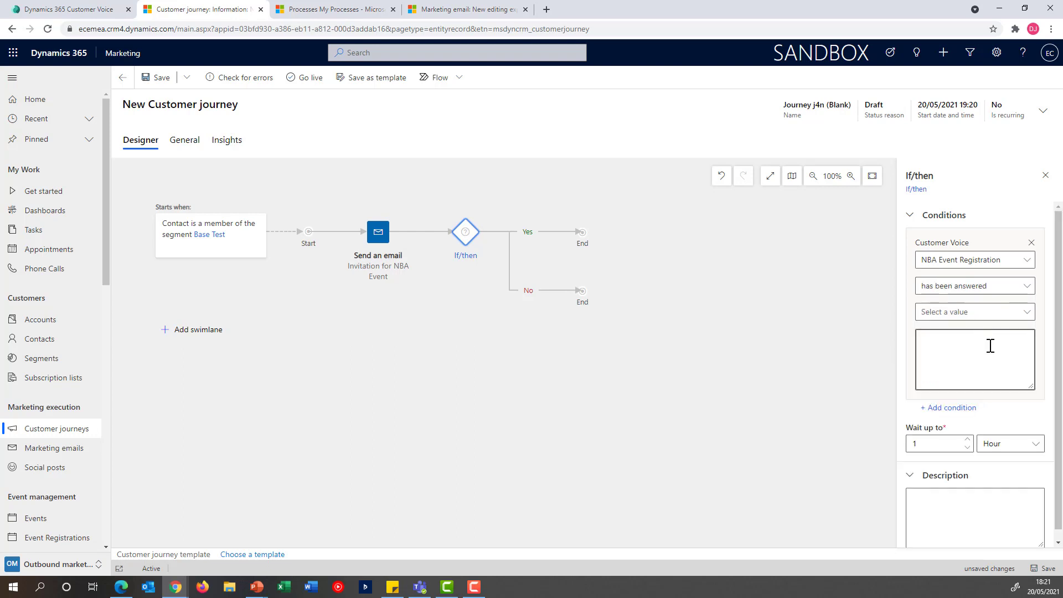
pyautogui.click(1023, 314)
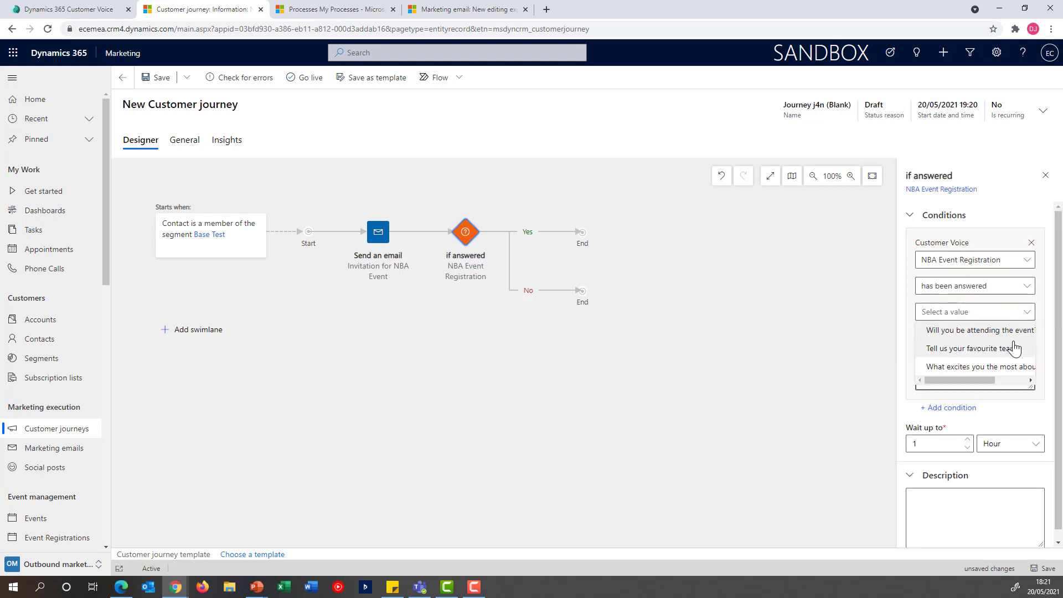
pyautogui.click(968, 332)
pyautogui.click(953, 353)
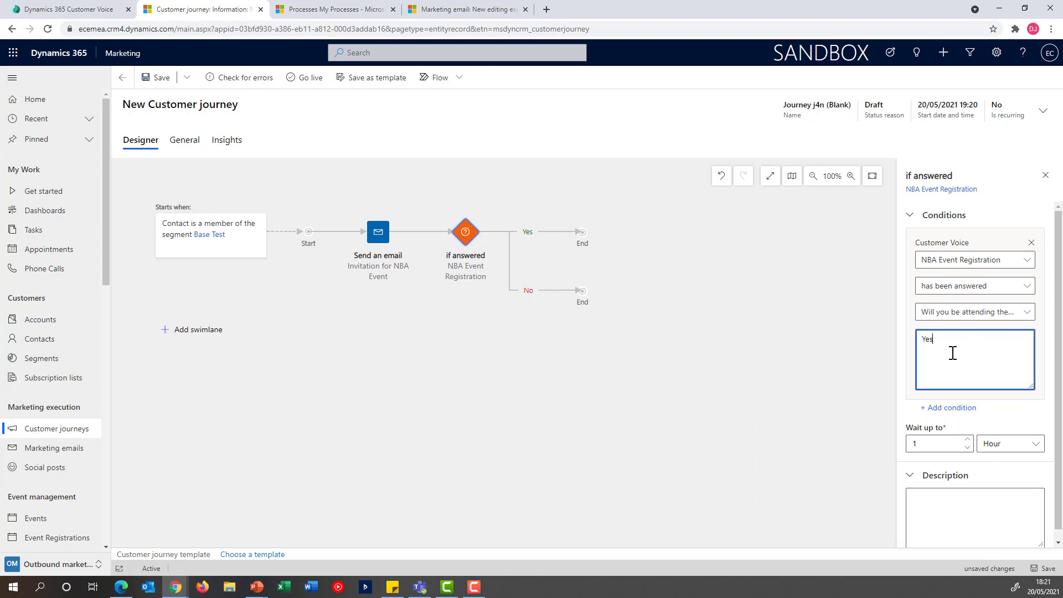
# Set the branch to wait up to 20 days for the answer
pyautogui.click(931, 442)
pyautogui.write('20')
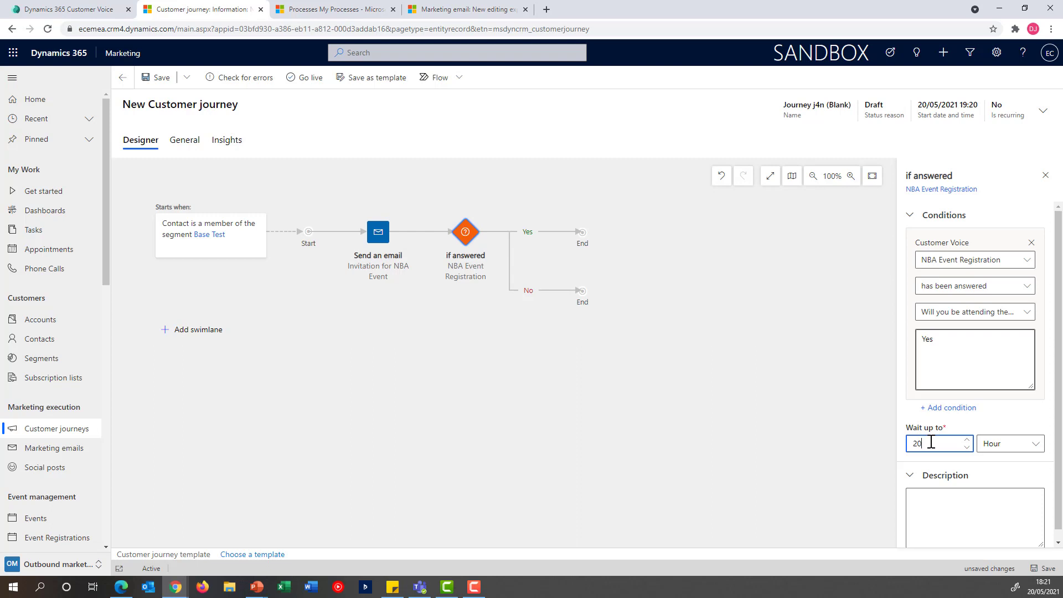
pyautogui.click(999, 443)
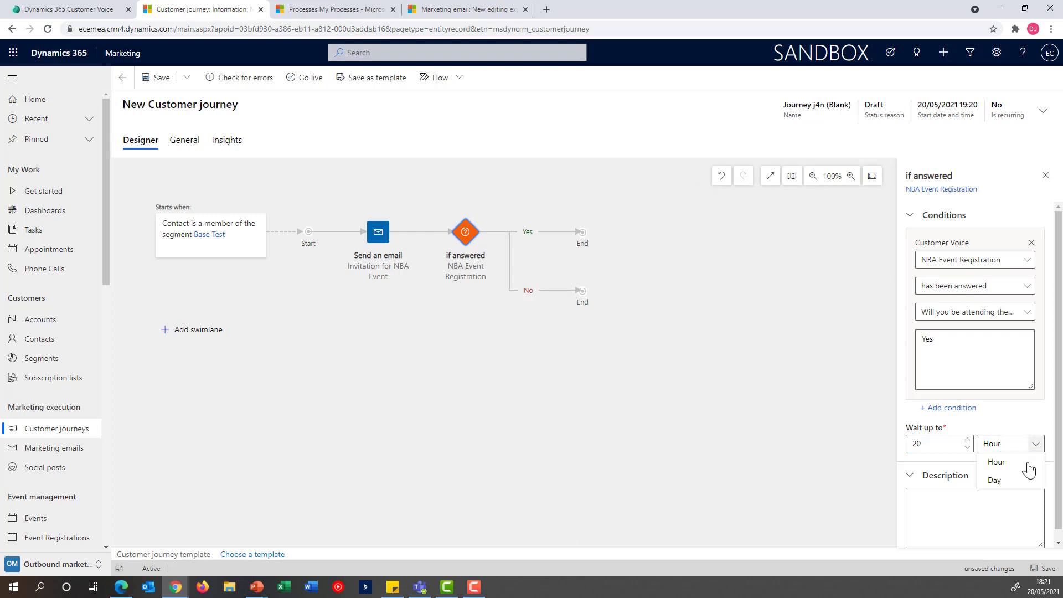
pyautogui.click(1020, 486)
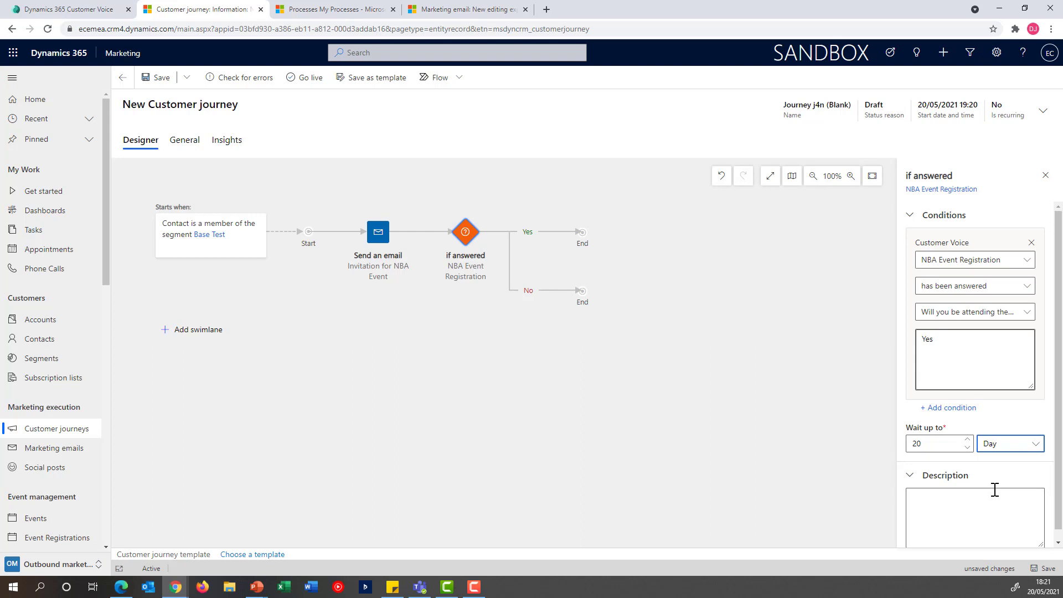
pyautogui.scroll(-1, 1006, 481)
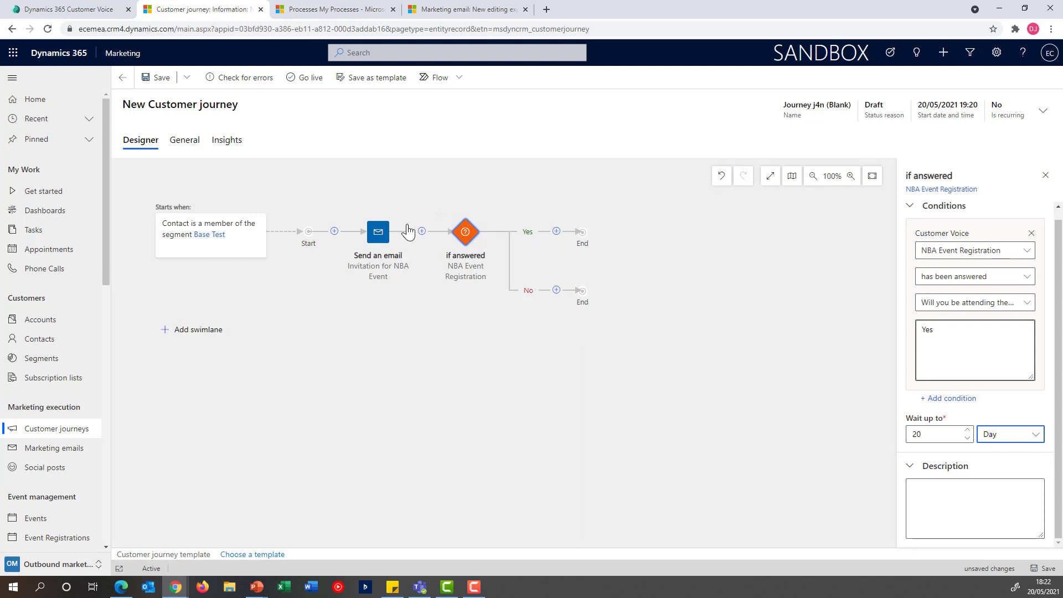
# Add a Run workflow step on the Yes branch using Create Event Registration
pyautogui.click(556, 235)
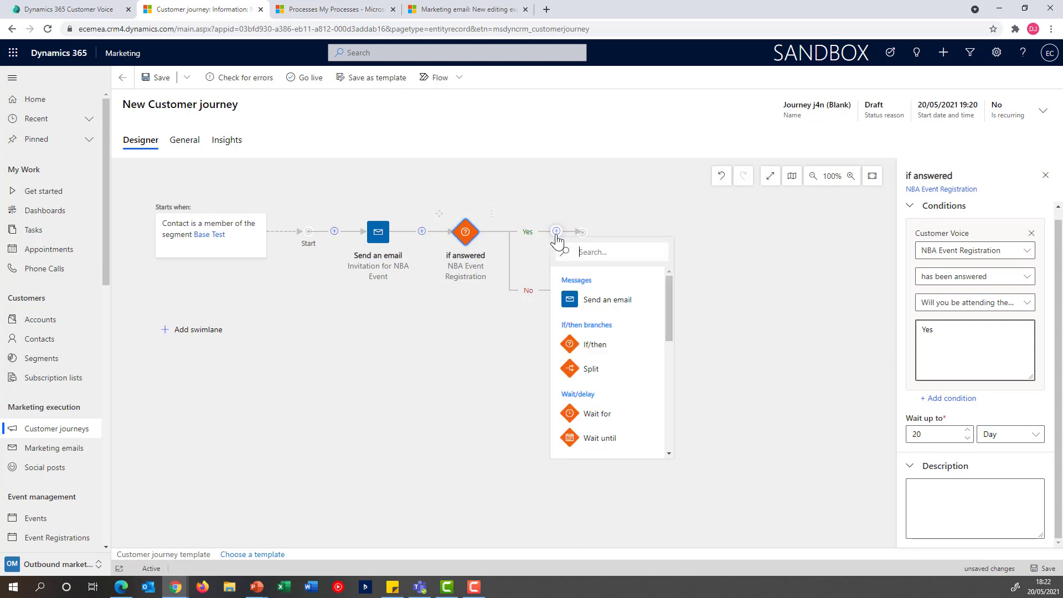
pyautogui.moveTo(670, 301); pyautogui.dragTo(668, 355)
pyautogui.scroll(-1, 668, 355)
pyautogui.click(636, 328)
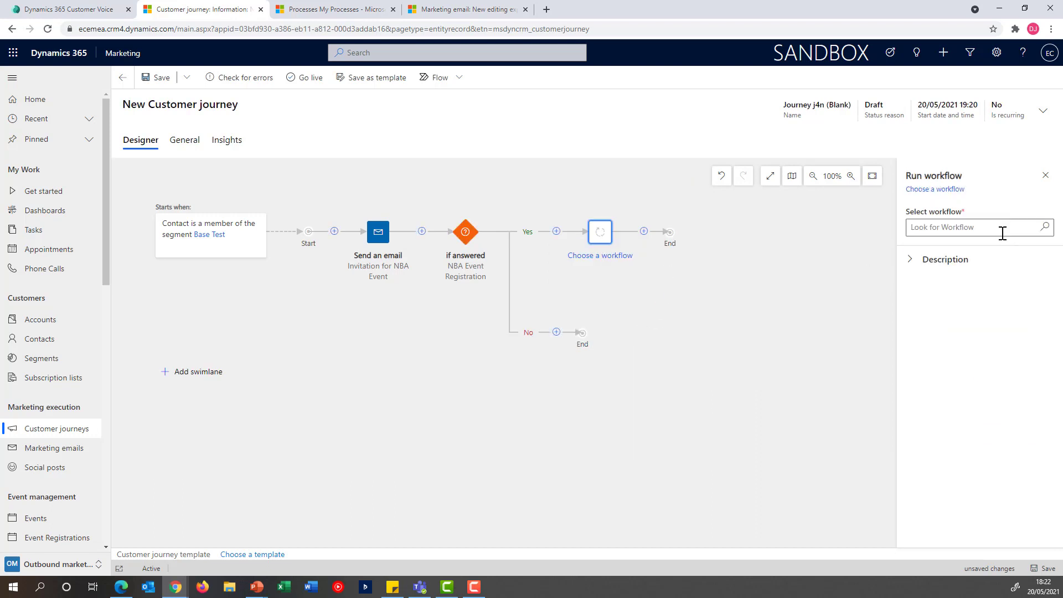
pyautogui.click(1001, 229)
pyautogui.click(1045, 229)
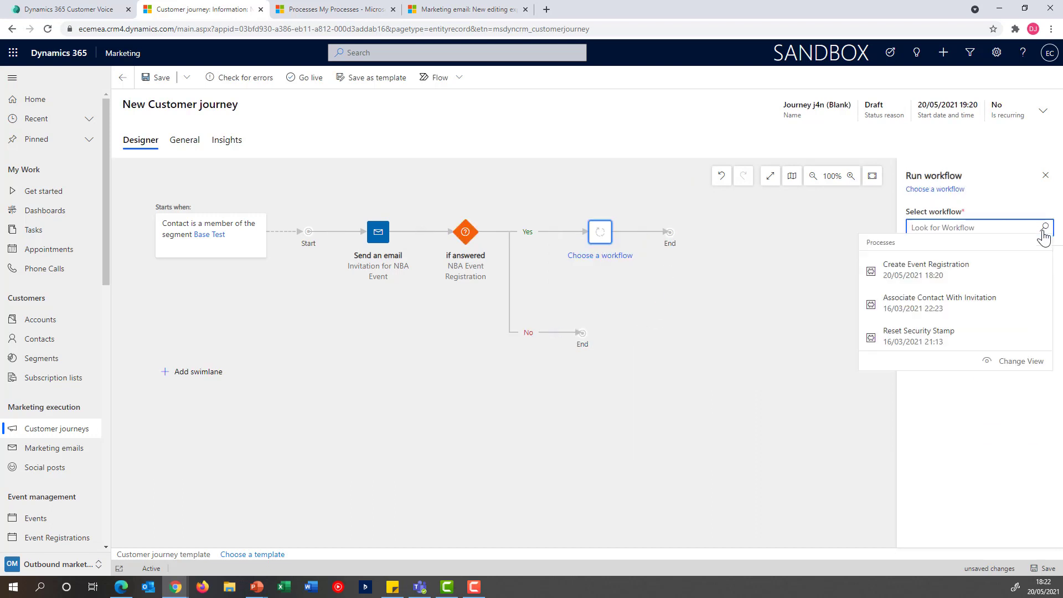
pyautogui.click(965, 277)
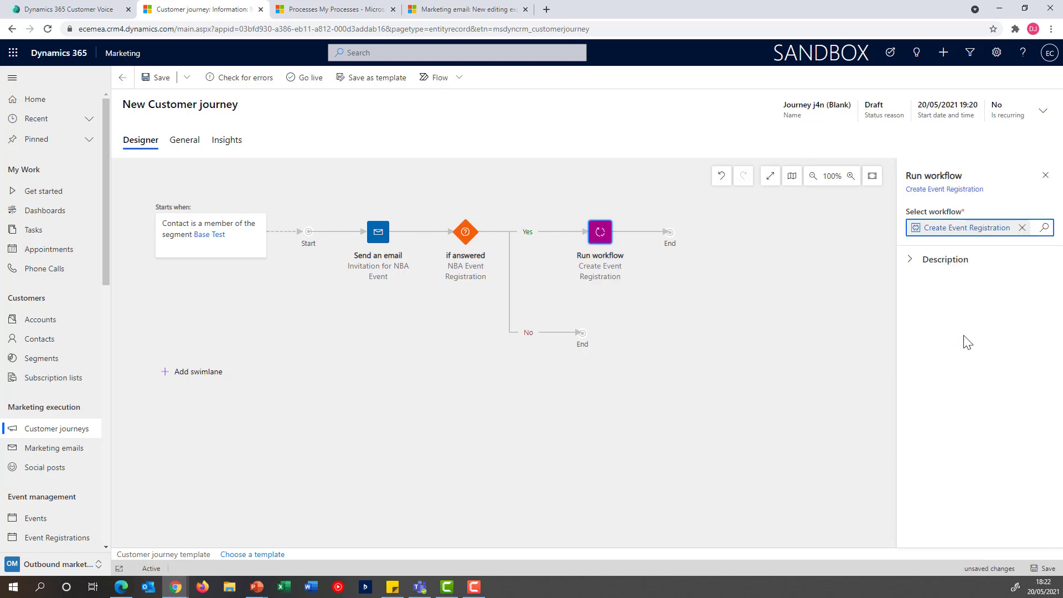
# Rename the journey 'NBA Event Journey' and set its start date to 19 May 2021
pyautogui.click(1043, 111)
pyautogui.moveTo(1002, 140); pyautogui.dragTo(830, 138)
pyautogui.write('NBA Event J')
pyautogui.write('oun')
pyautogui.write('ney')
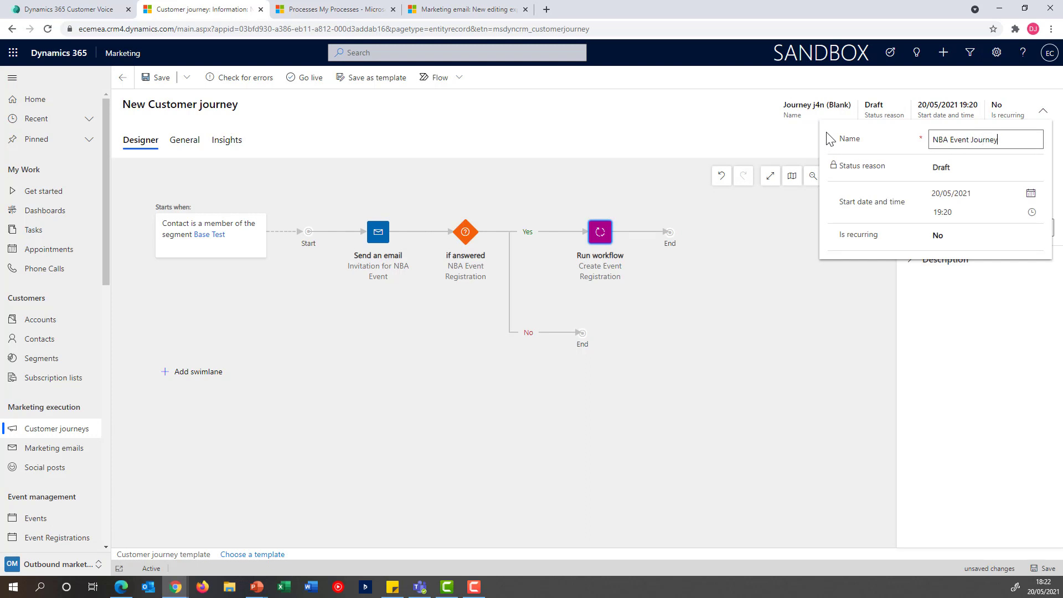
pyautogui.click(1032, 194)
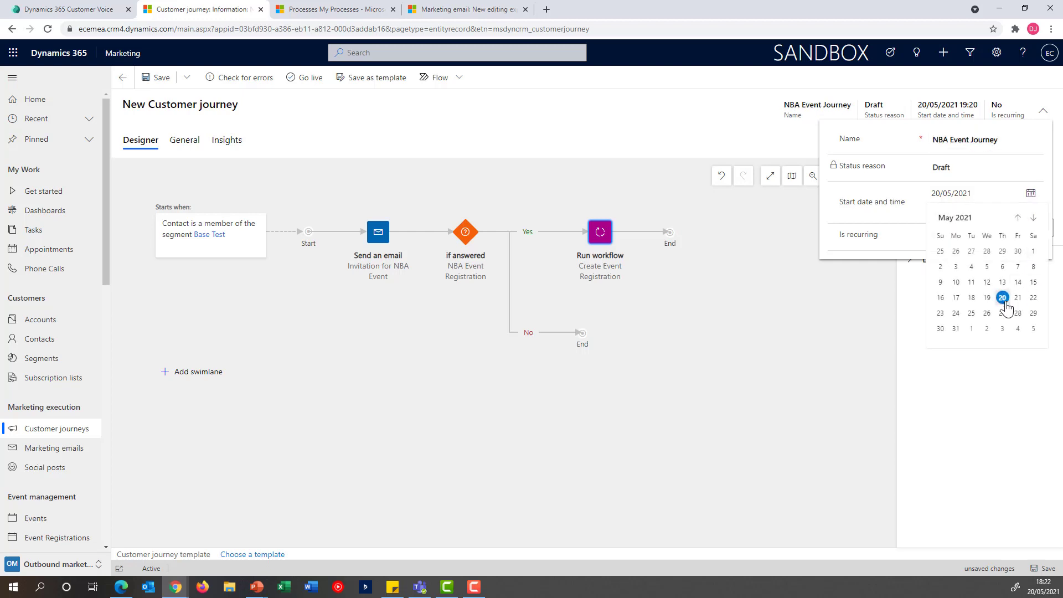
pyautogui.click(987, 299)
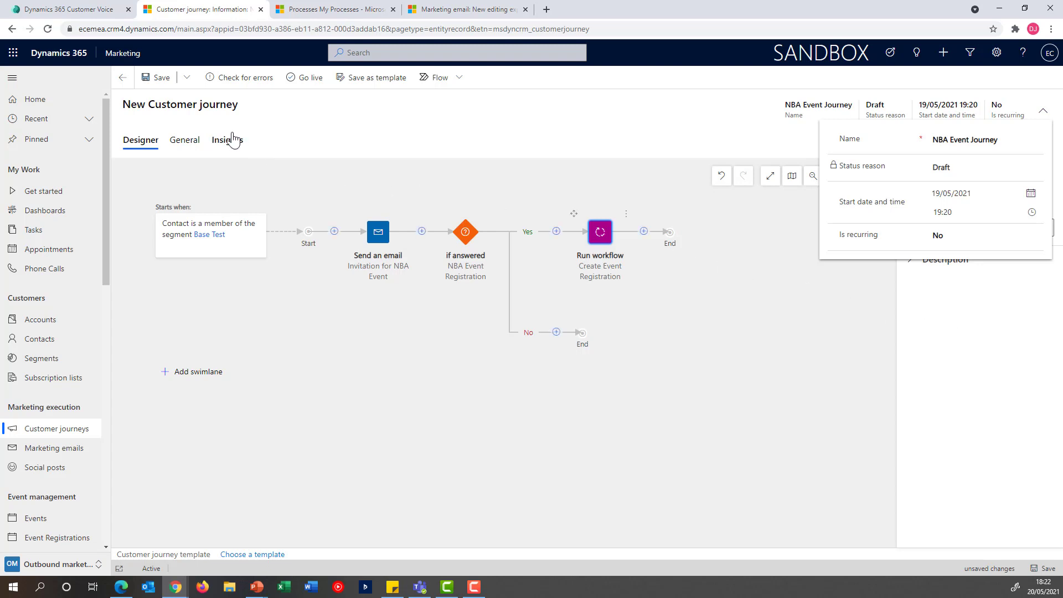
# Save the journey, check it for errors, and take it live
pyautogui.click(161, 78)
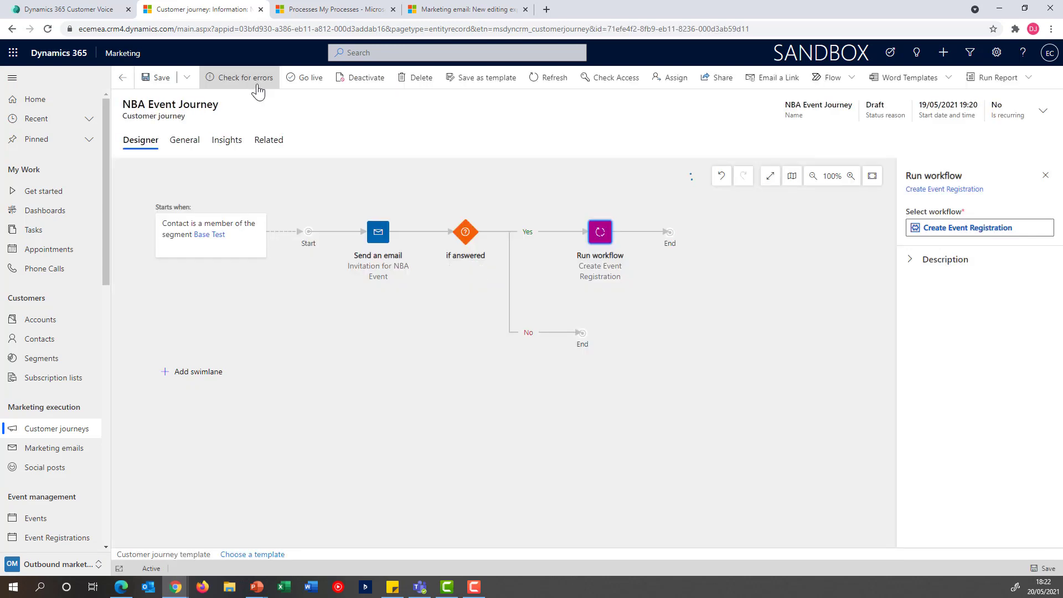
pyautogui.click(258, 85)
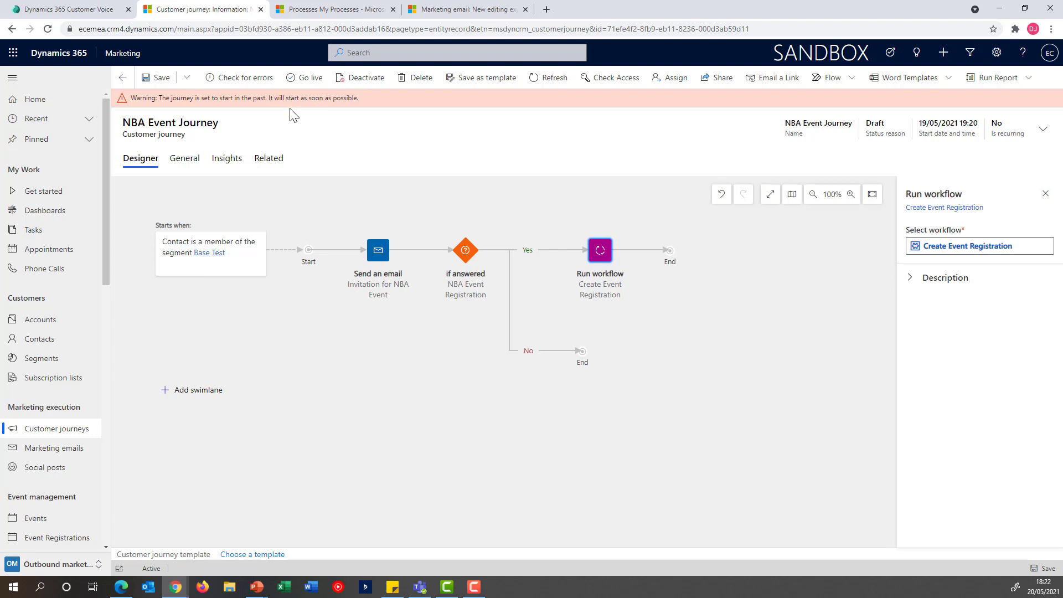
pyautogui.click(302, 80)
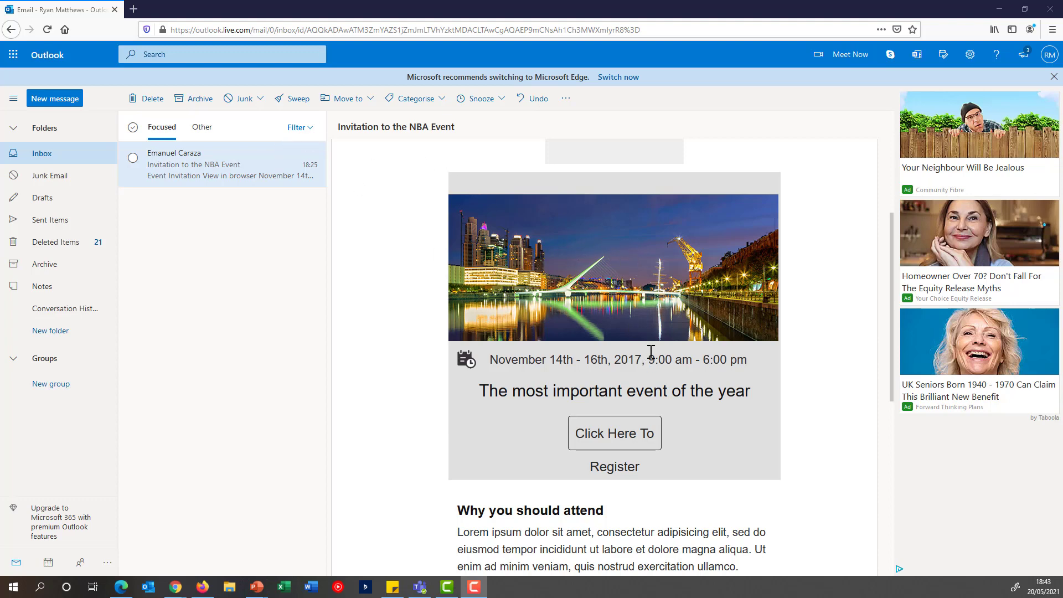
# Scroll the 'Invitation to the NBA Event' email down to the Click Here To Register button
pyautogui.scroll(-3, 652, 360)
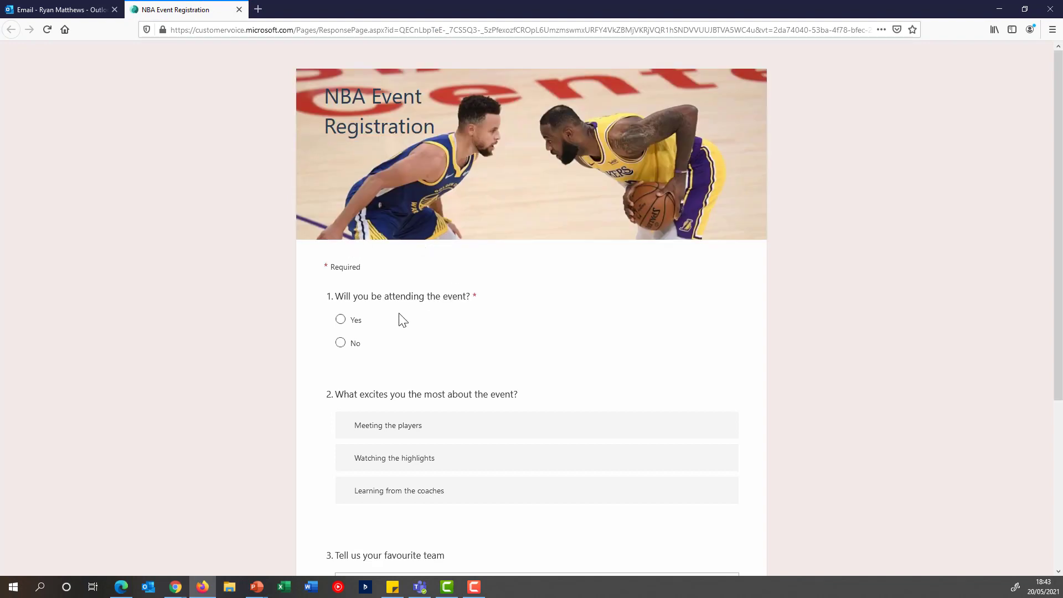
# Answer Yes to attending and rank Learning from the coaches first
pyautogui.click(340, 320)
pyautogui.scroll(-1, 518, 310)
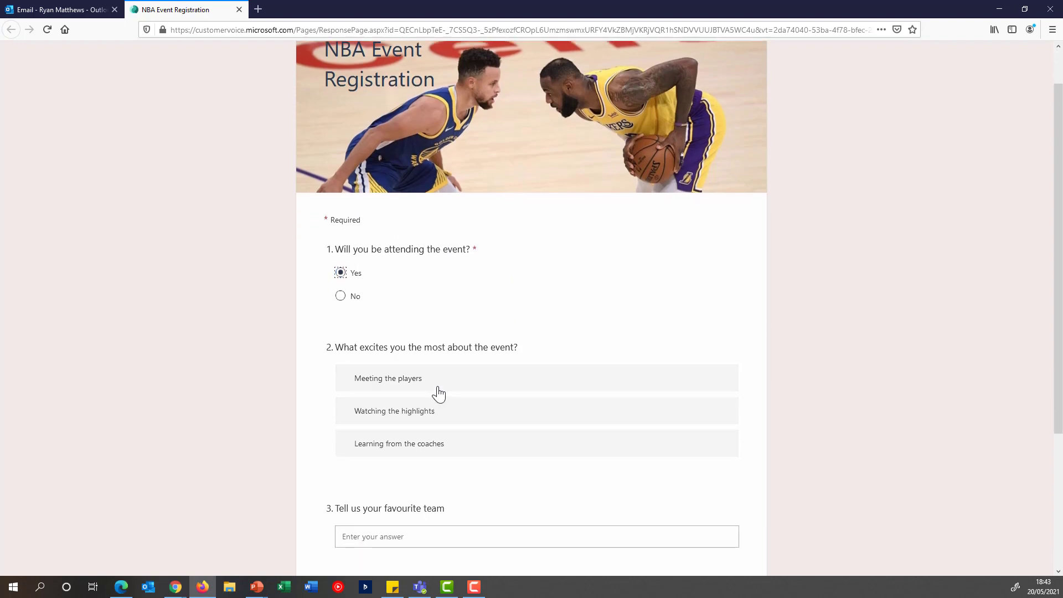
pyautogui.moveTo(641, 384)
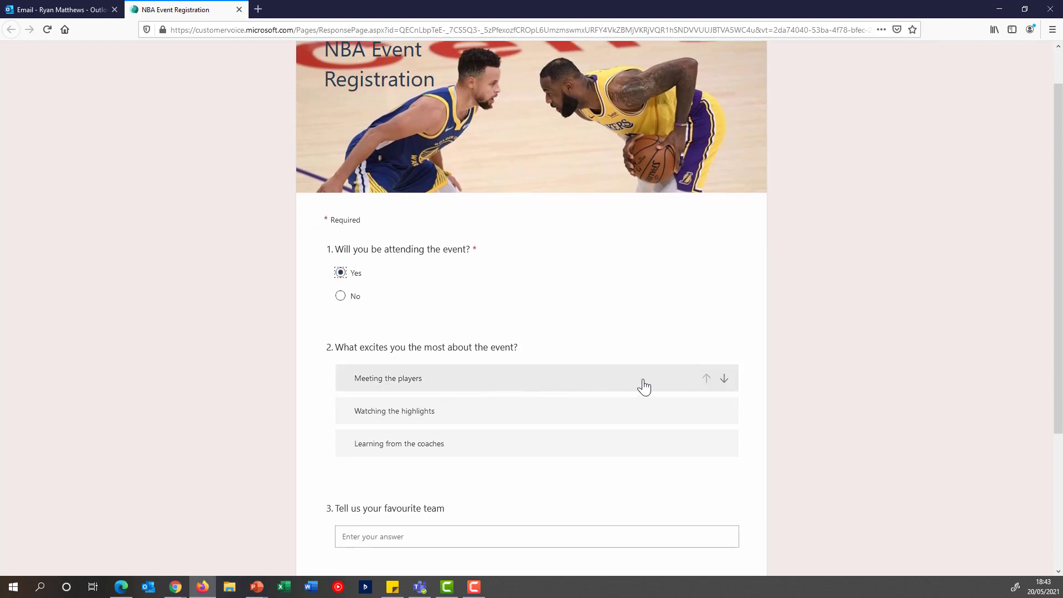
pyautogui.click(724, 381)
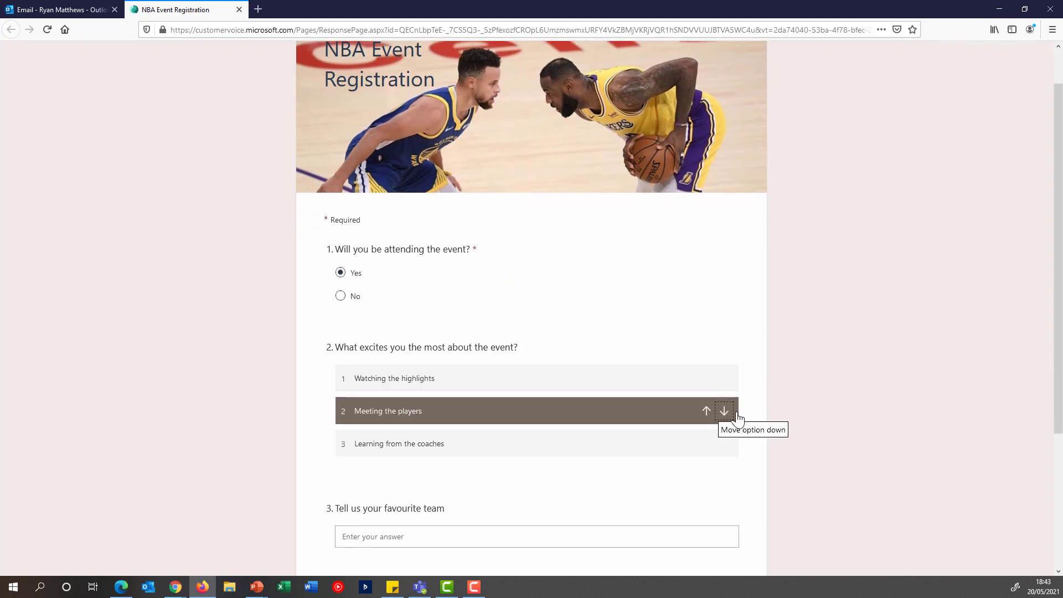
pyautogui.moveTo(571, 437); pyautogui.dragTo(560, 385)
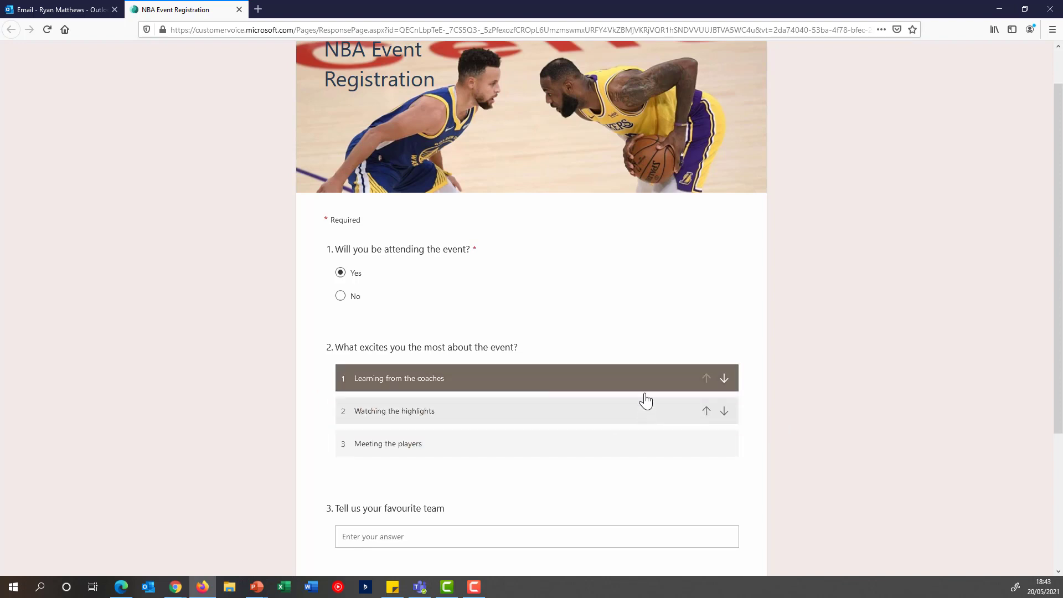
# Enter 'LA Lakers' as the favourite team and submit the survey
pyautogui.scroll(-2, 648, 397)
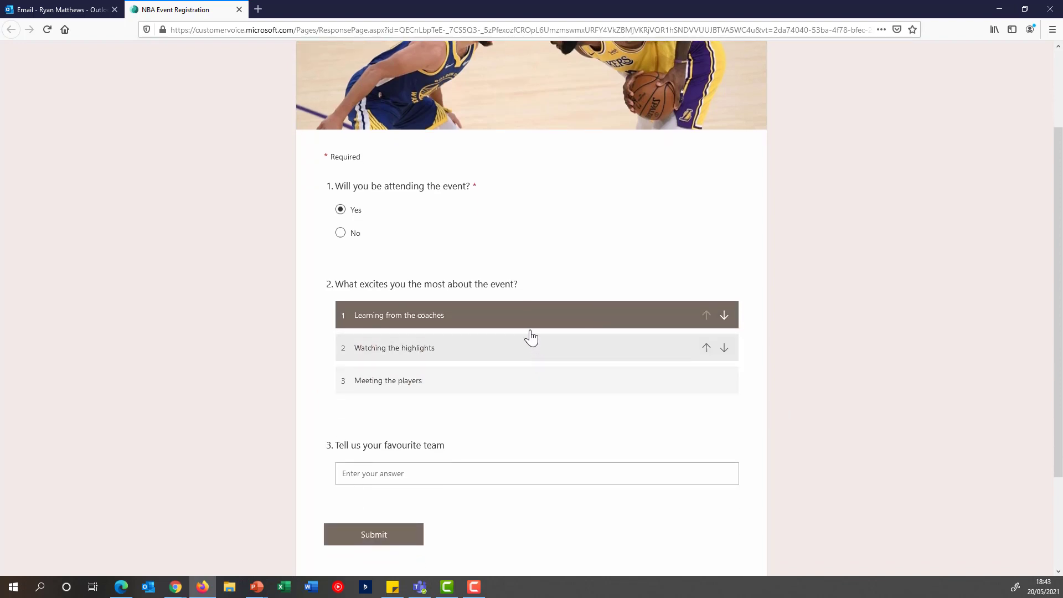
pyautogui.click(472, 475)
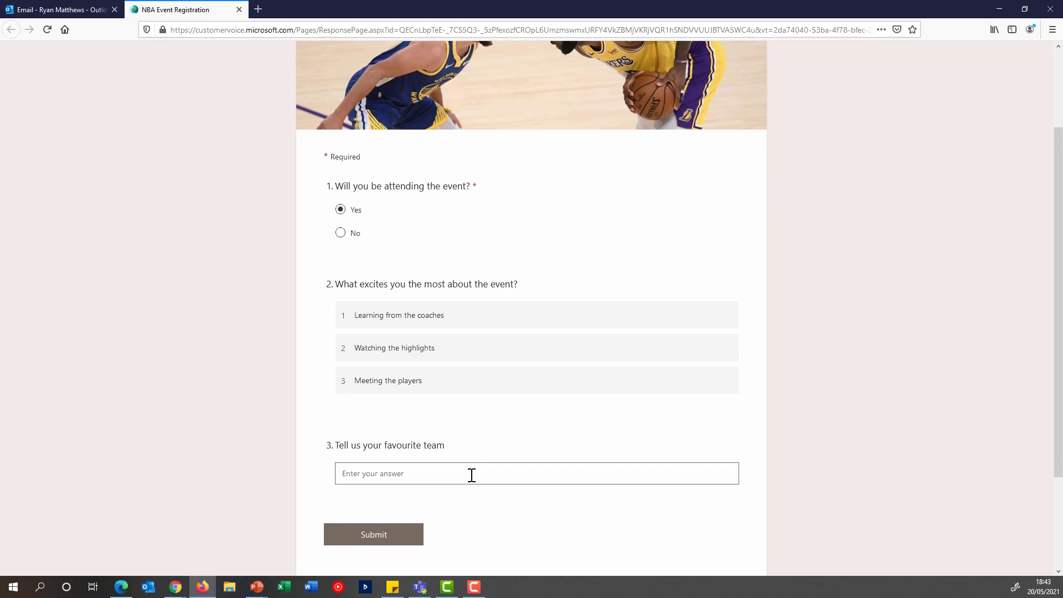
pyautogui.write('La')
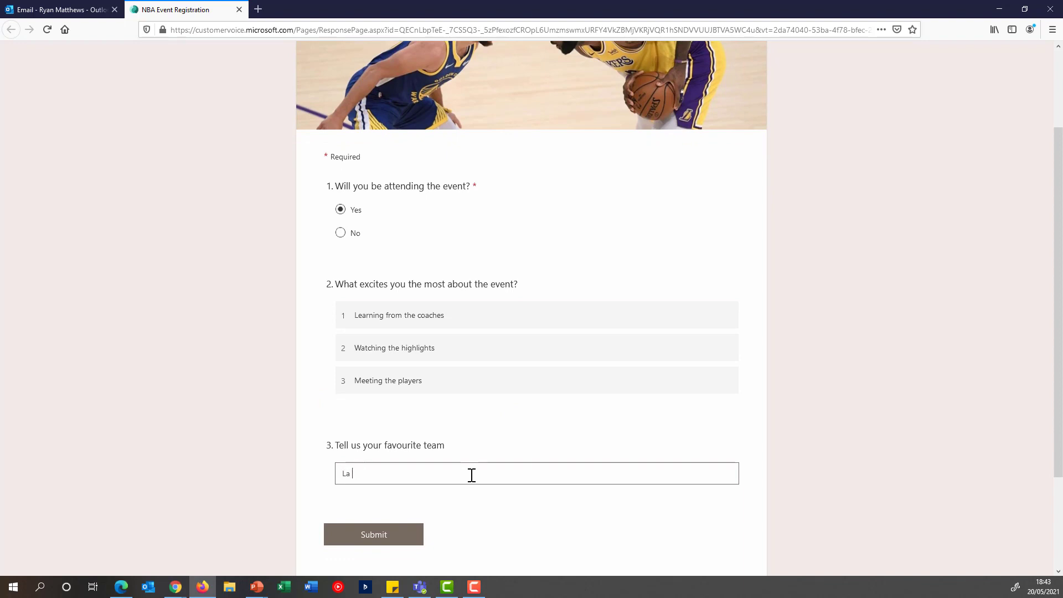
pyautogui.press('BackSpace')
pyautogui.press('BackSpace')
pyautogui.write('A Lakers')
pyautogui.click(379, 533)
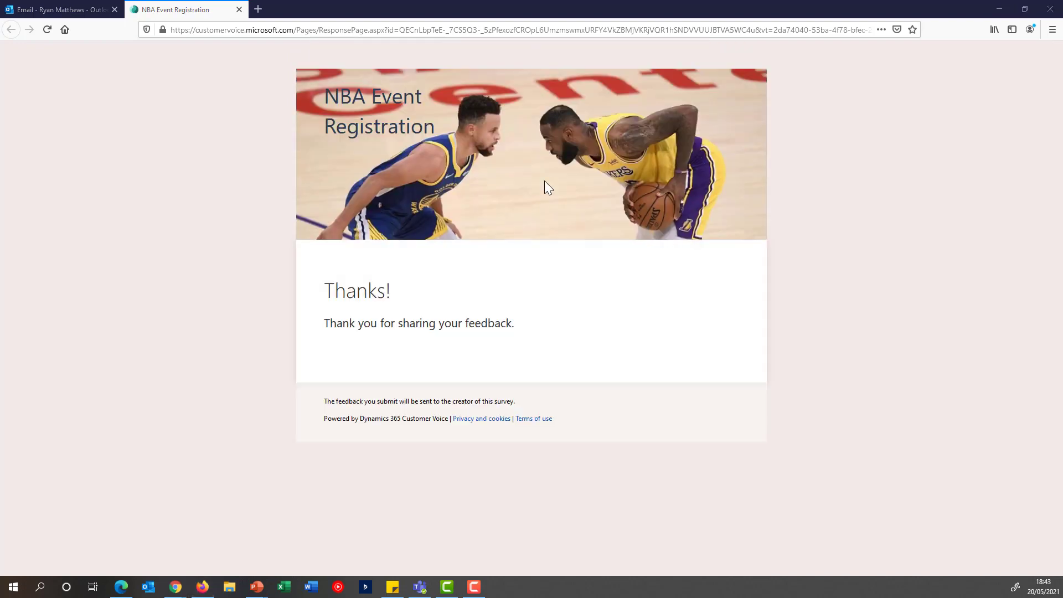
pyautogui.hotkey('alt', 'Tab')
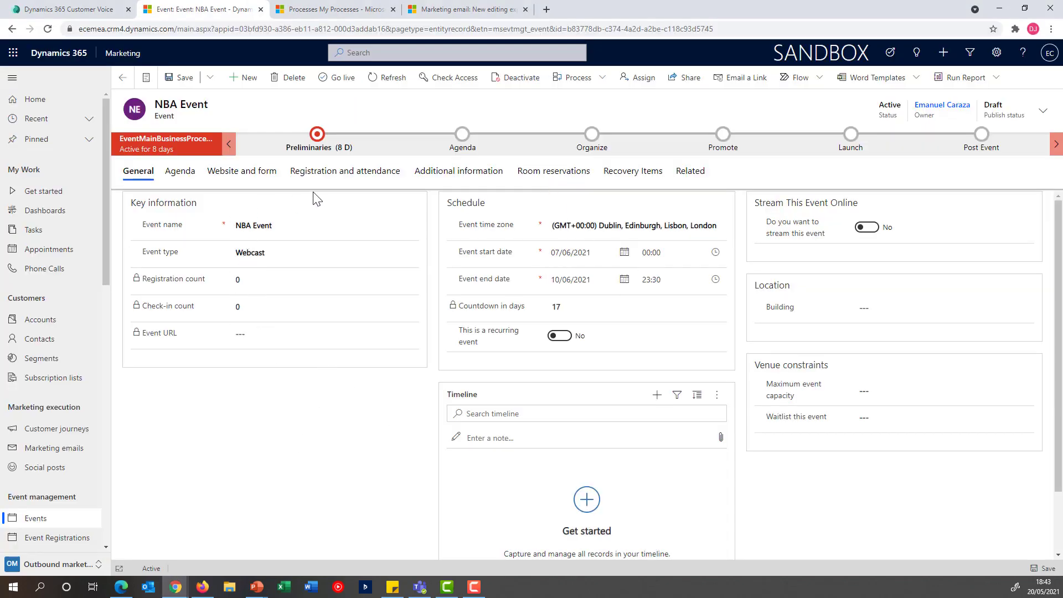
# Show the NBA Event's Registration and attendance tab, listing one event registration
pyautogui.click(347, 183)
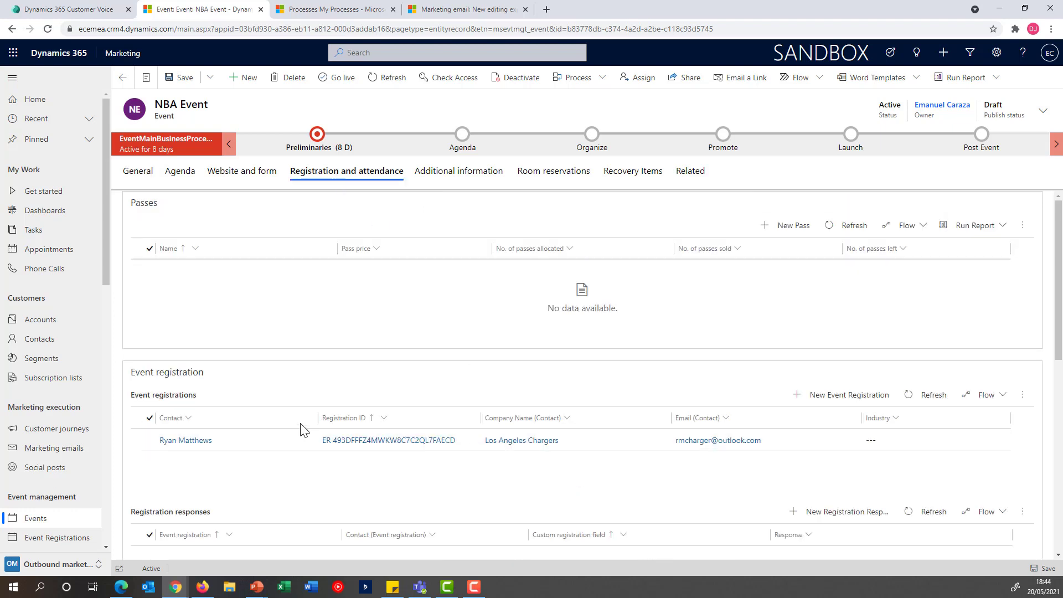